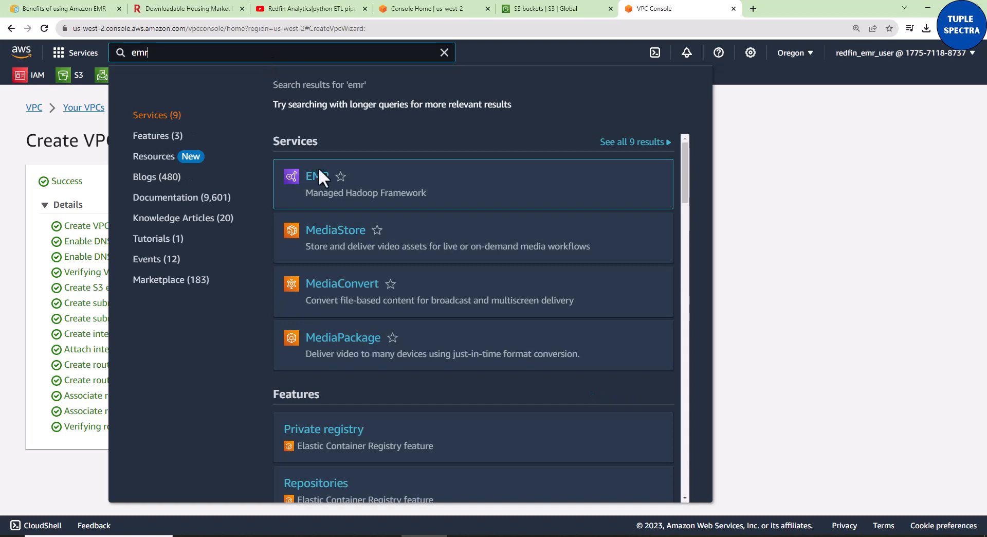
Open the EMR service in a new browser tab and look through the existing clusters on EC2
left_click(315, 181)
right_click(315, 181)
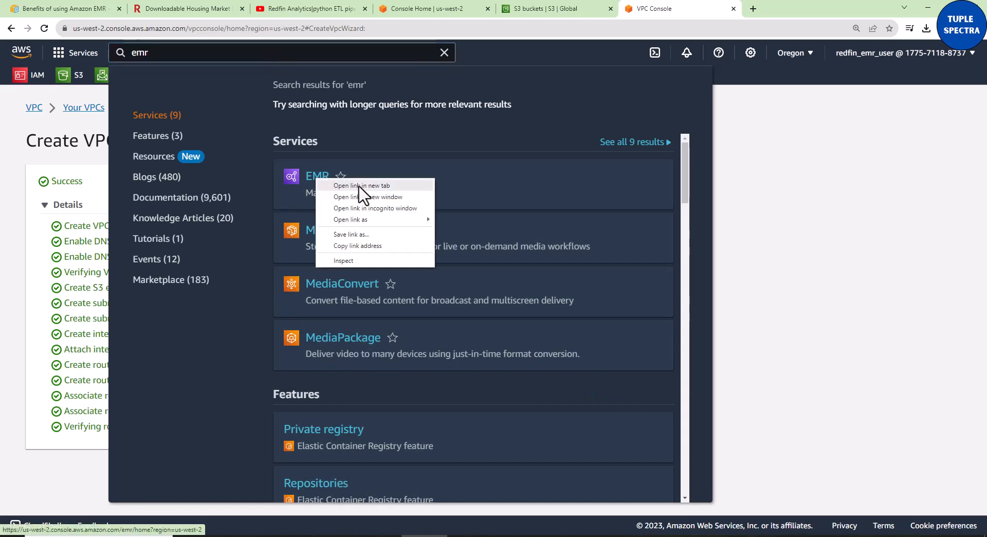
left_click(360, 183)
left_click(761, 9)
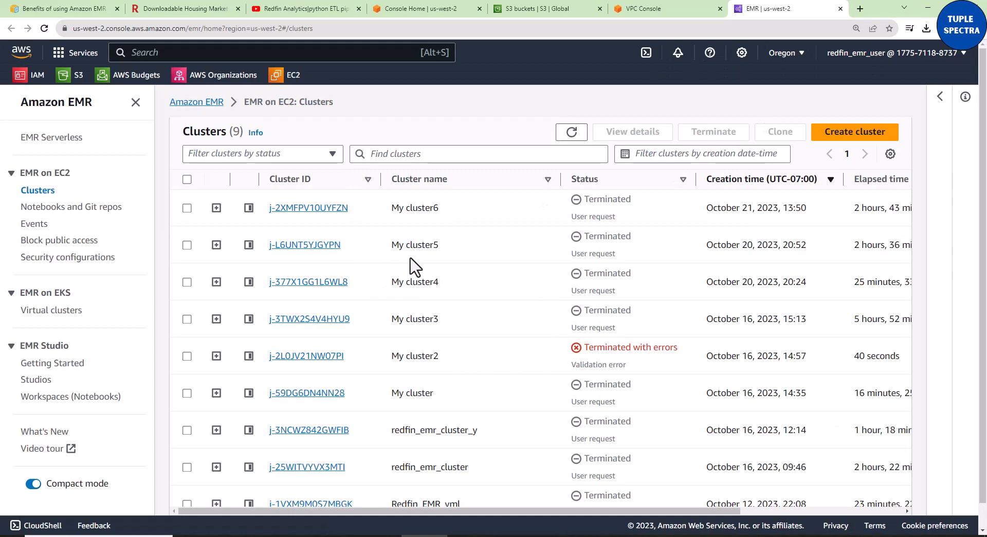
scroll(432, 308, "down", 1)
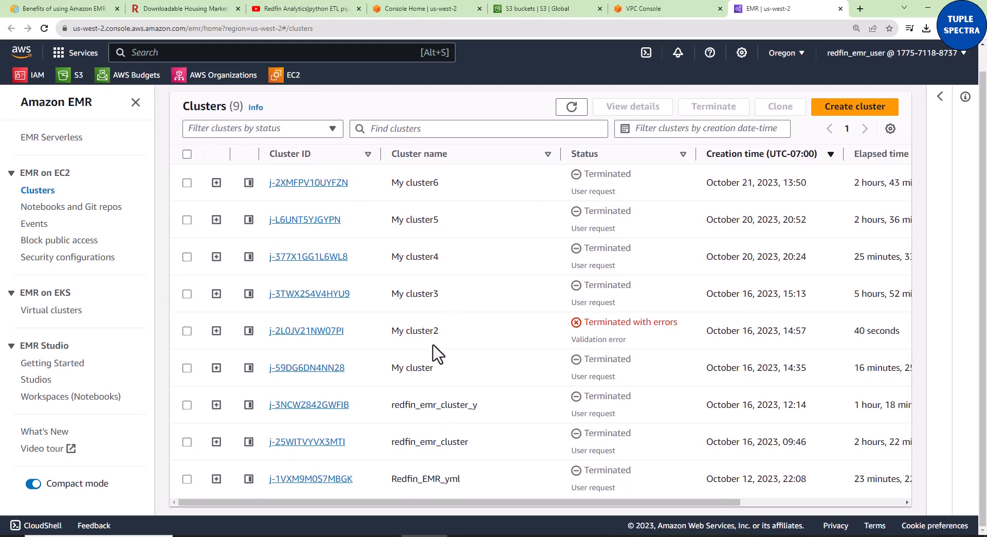
scroll(426, 319, "up", 1)
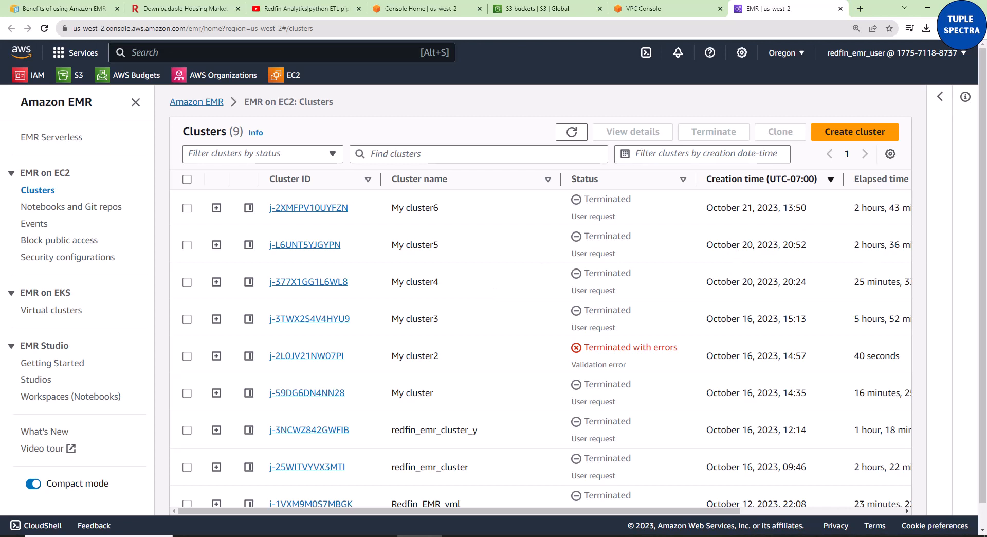
Start creating an EMR cluster, name it redfin_emr_cluster_ym and keep the emr-6.13.0 release
left_click(857, 137)
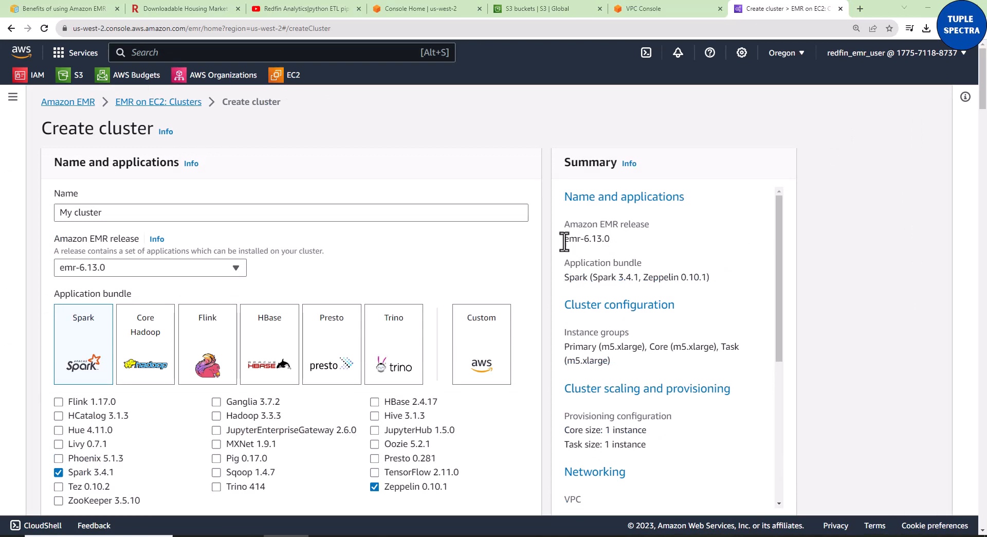
left_click(203, 213)
triple_click(98, 215)
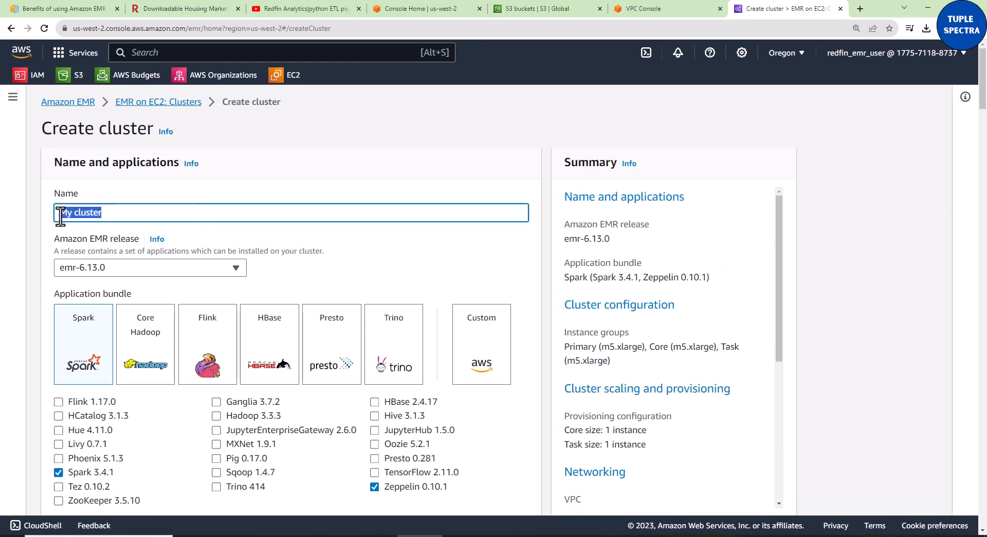
type("redfin_emr_cluster_ym")
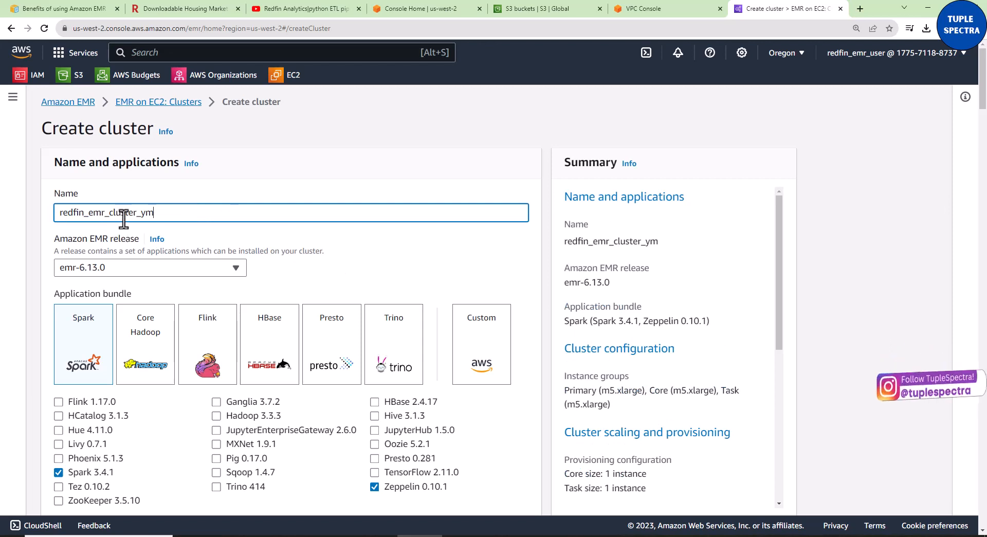
left_click(327, 197)
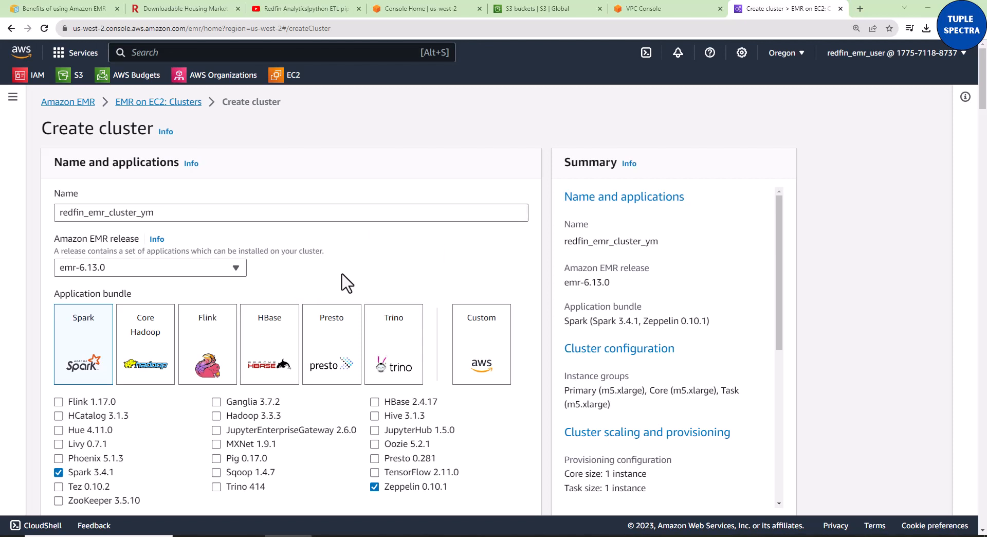
left_click(236, 269)
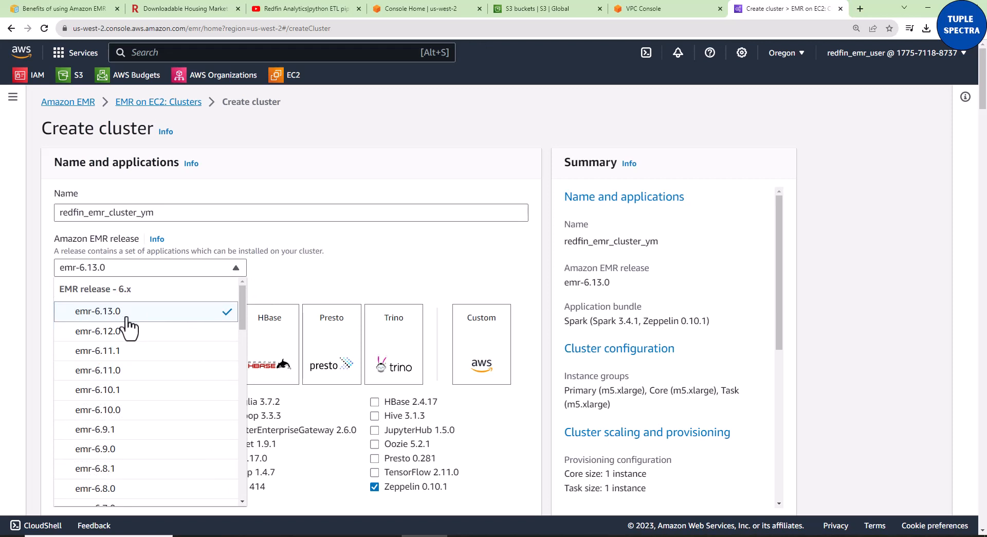
left_click(354, 285)
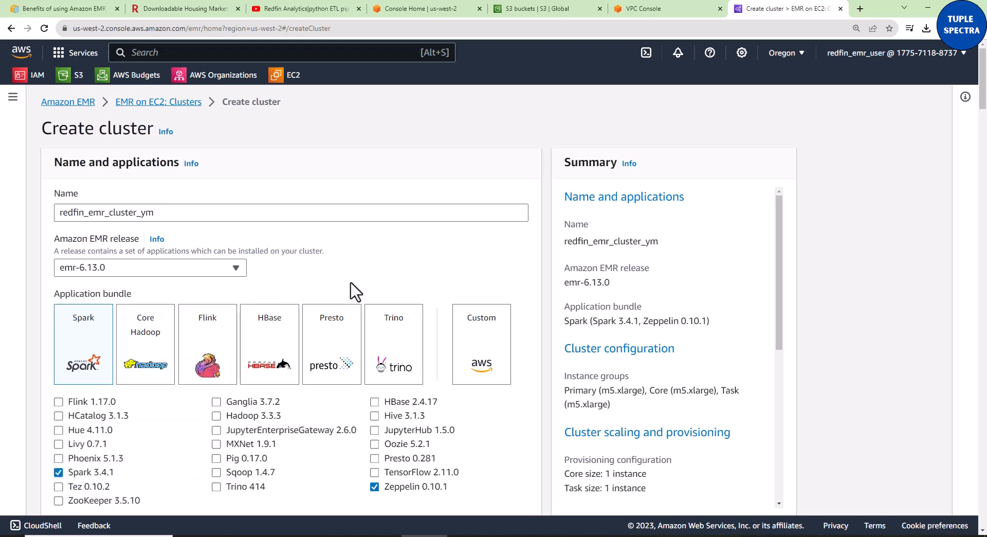
Preview the applications included in the Core Hadoop, Flink, HBase, Presto, Trino and Custom bundles
scroll(356, 292, "down", 2)
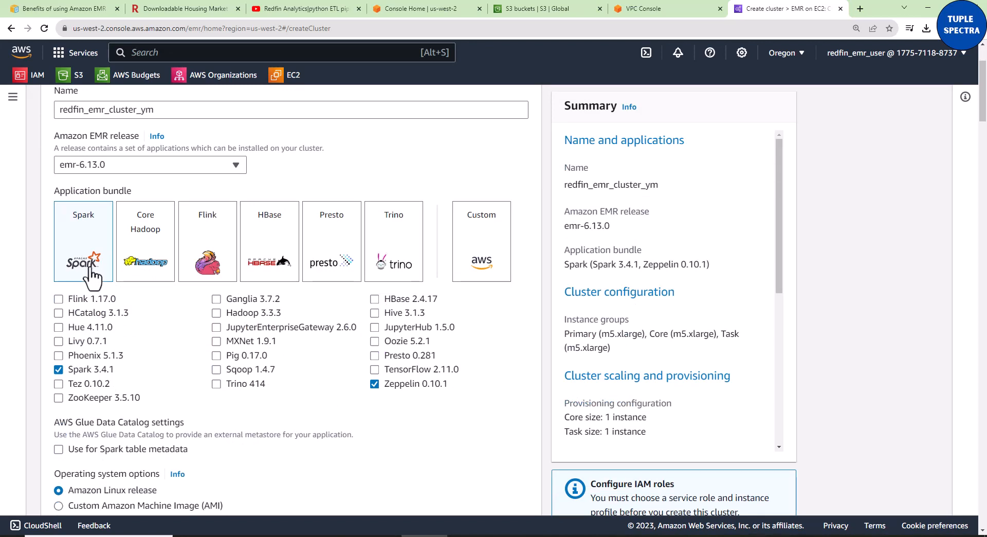
left_click(145, 239)
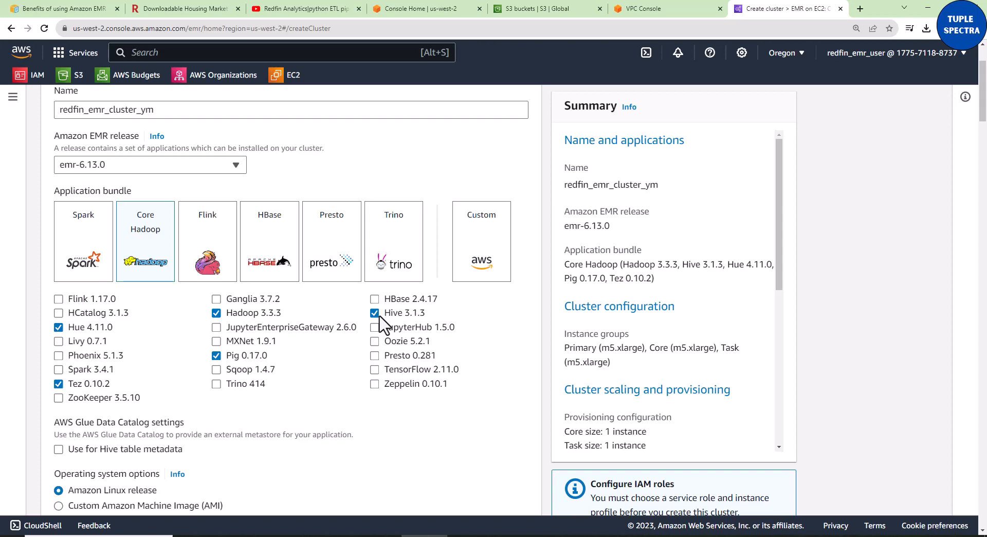
left_click(215, 250)
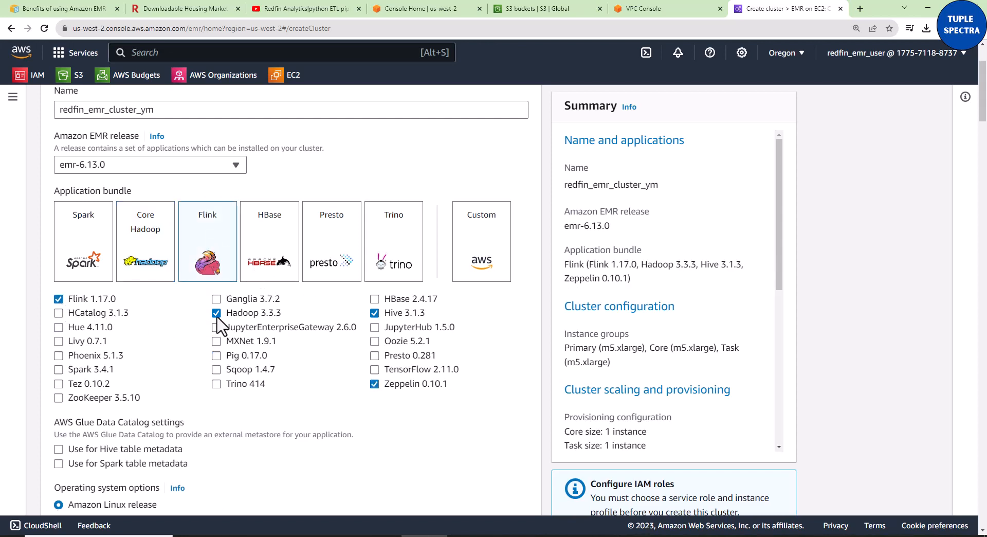
left_click(265, 260)
left_click(333, 254)
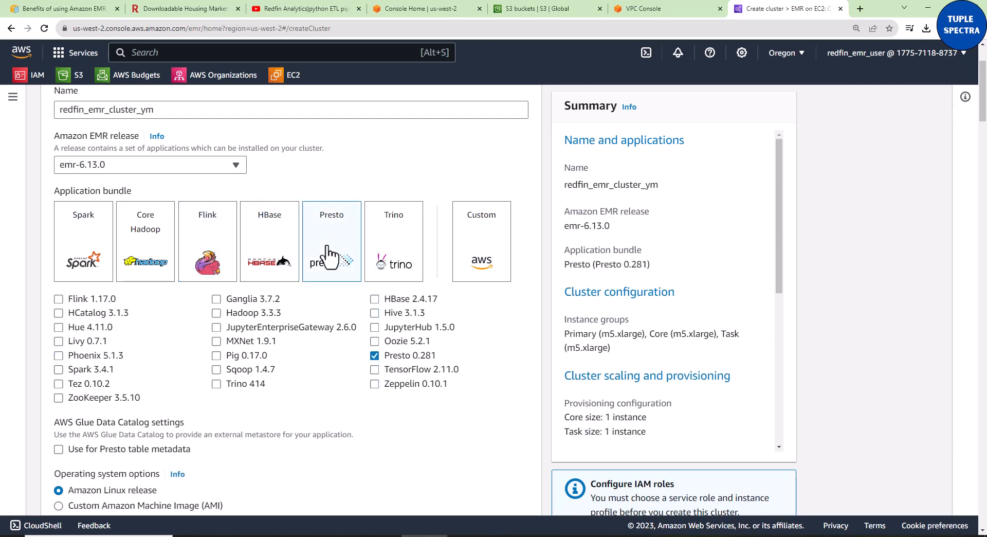
left_click(392, 254)
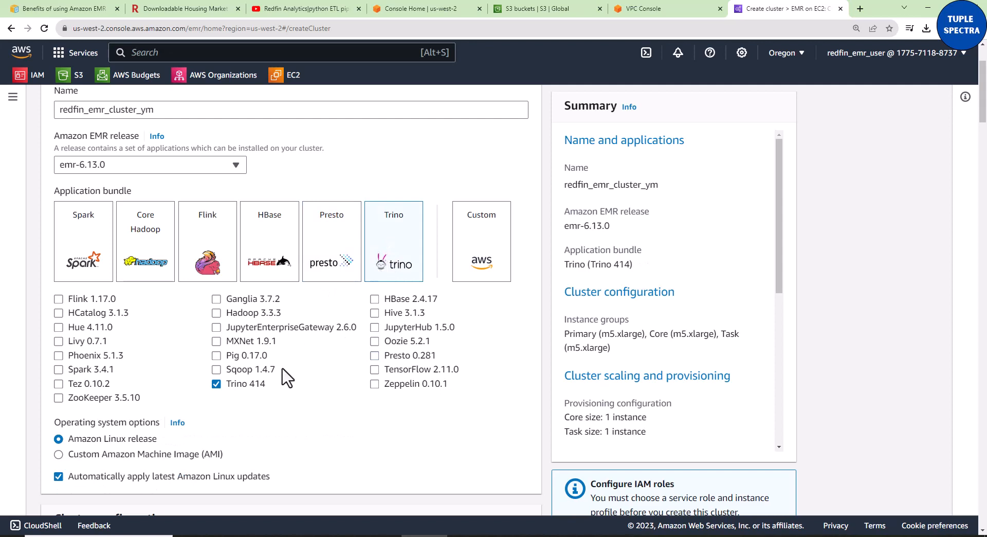
left_click(474, 252)
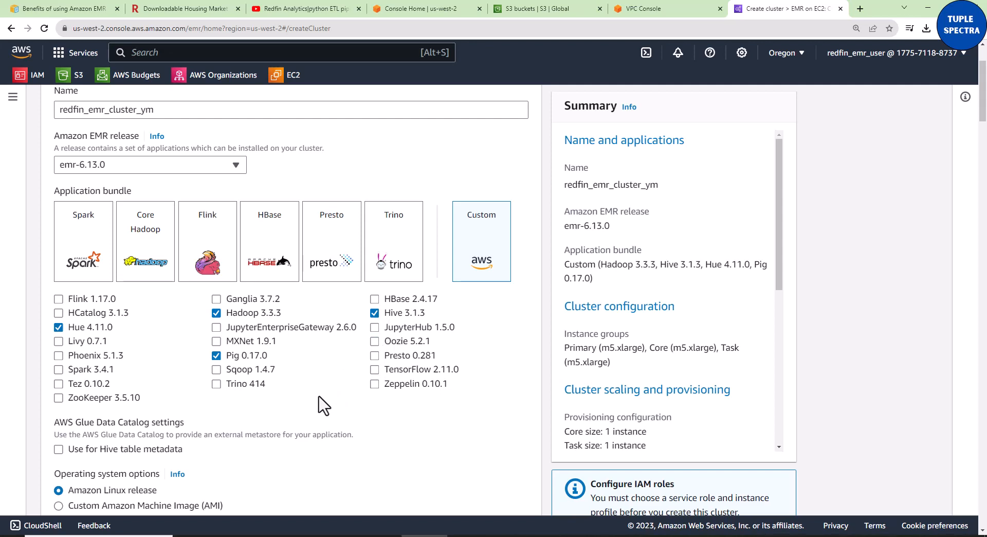
Choose the Spark application bundle and add JupyterEnterpriseGateway 2.6.0 to its applications
left_click(85, 242)
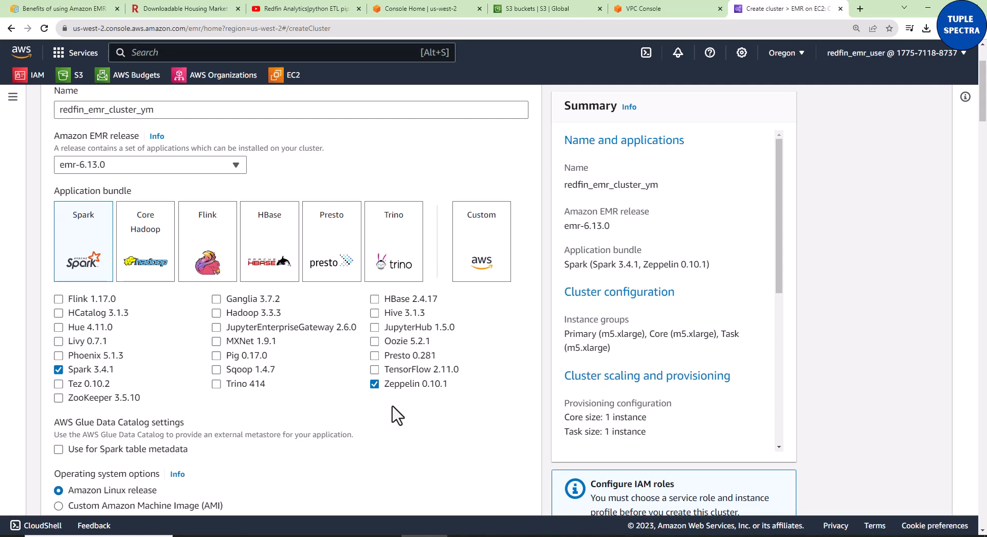
left_click(216, 328)
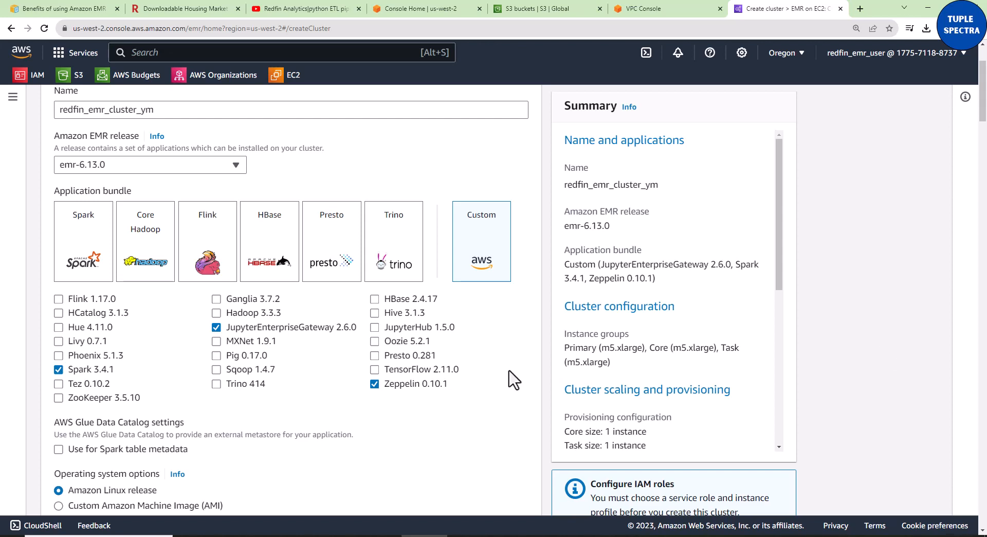
scroll(324, 429, "down", 2)
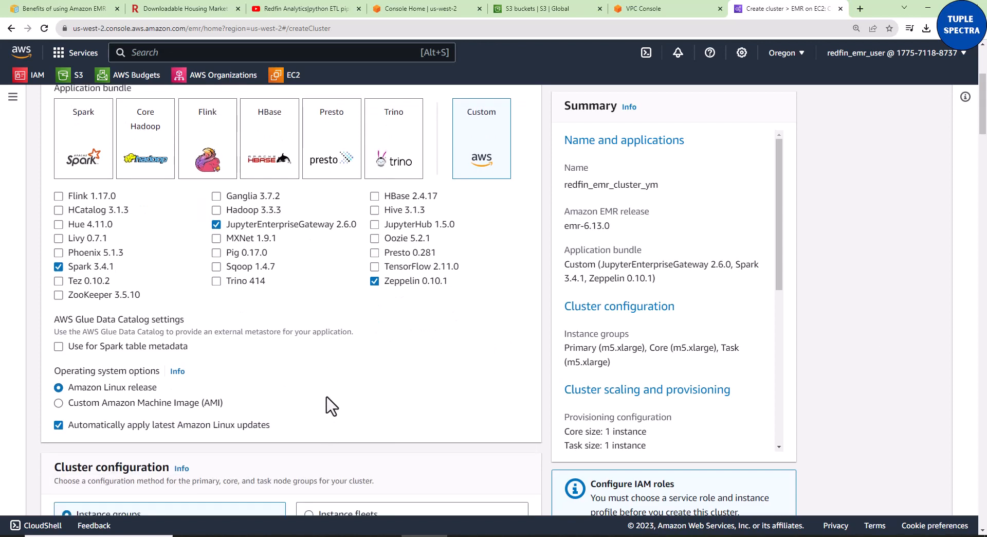
scroll(329, 404, "up", 2)
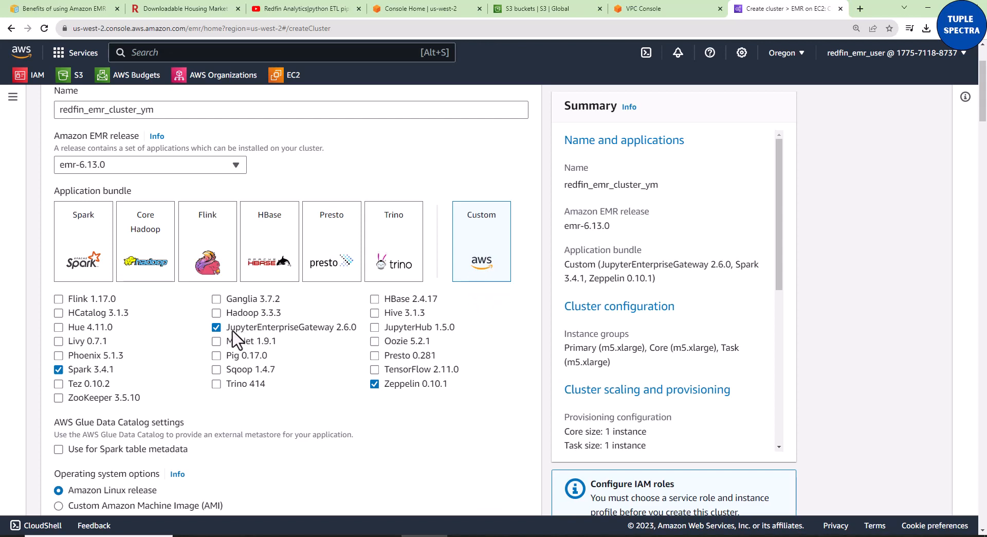
left_click(81, 254)
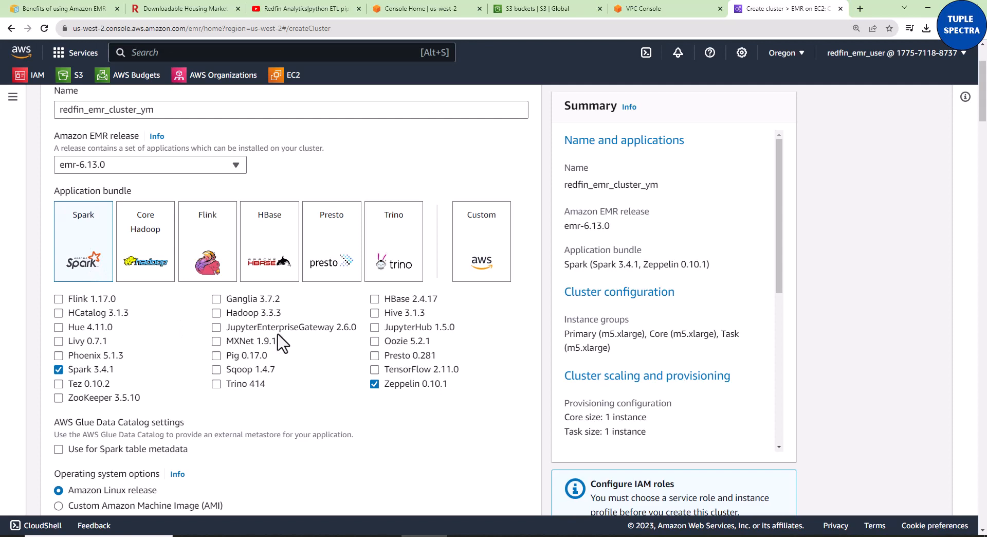
left_click(217, 328)
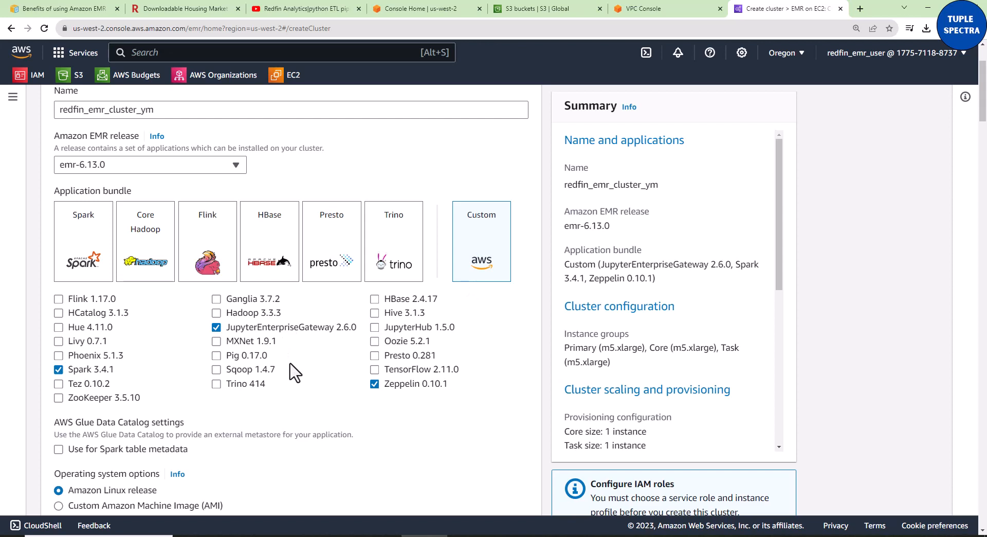
Review the operating system options and the Primary, Core and Task instance groups in the cluster configuration
scroll(296, 372, "down", 3)
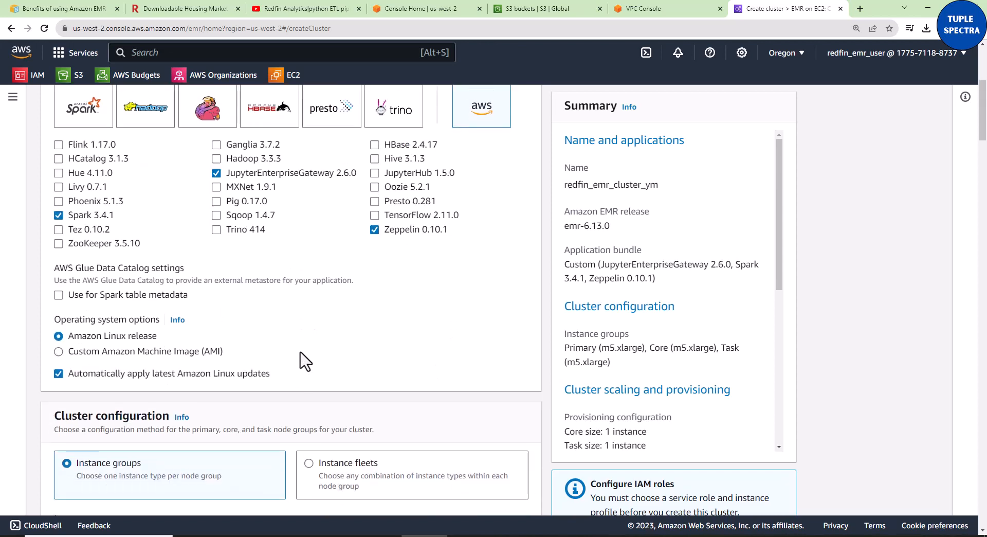
scroll(282, 330, "down", 2)
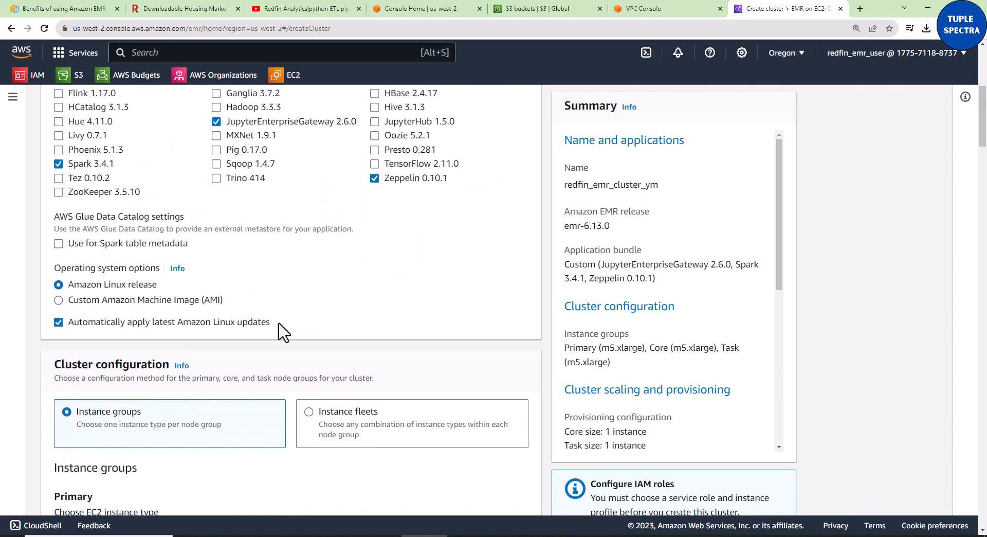
scroll(270, 320, "down", 3)
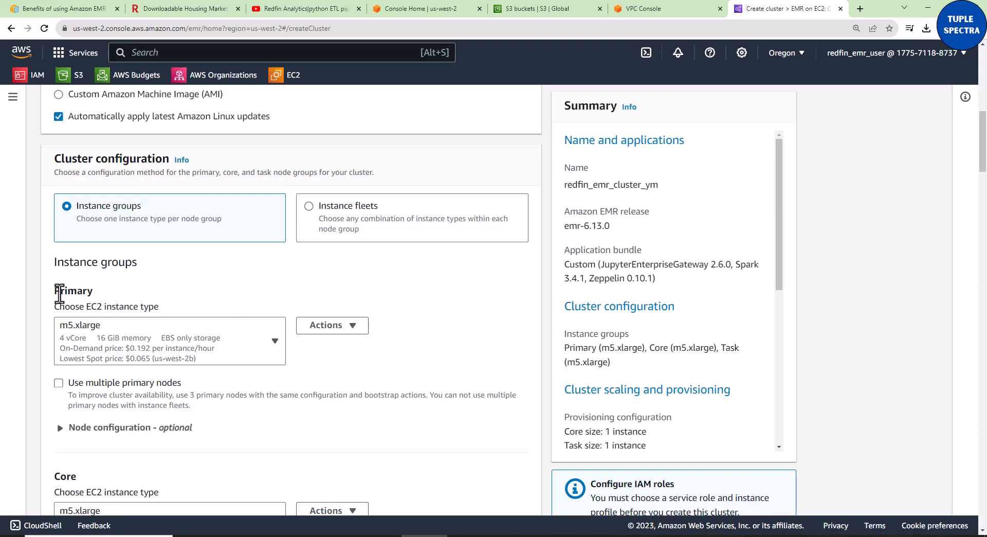
left_click_drag(54, 291, 91, 291)
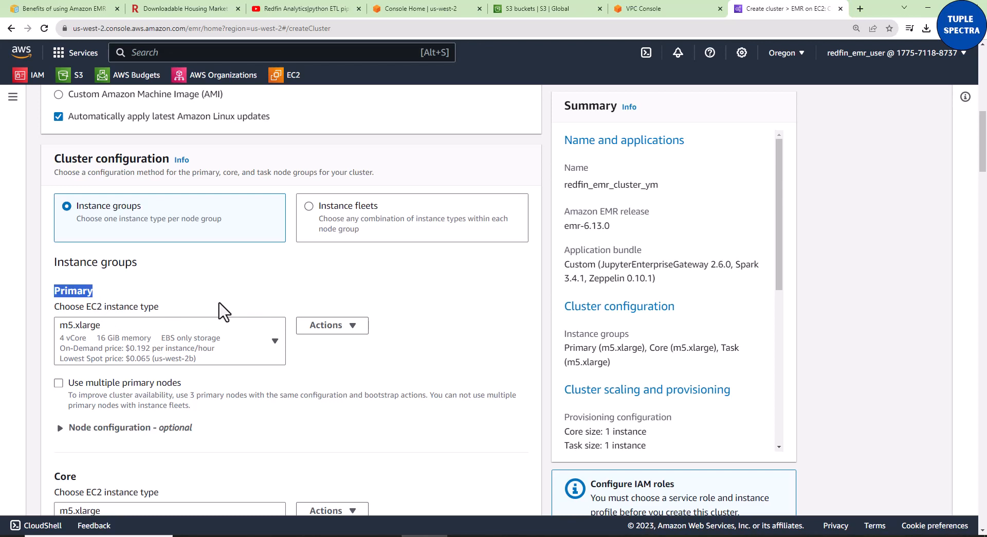
scroll(211, 308, "down", 1)
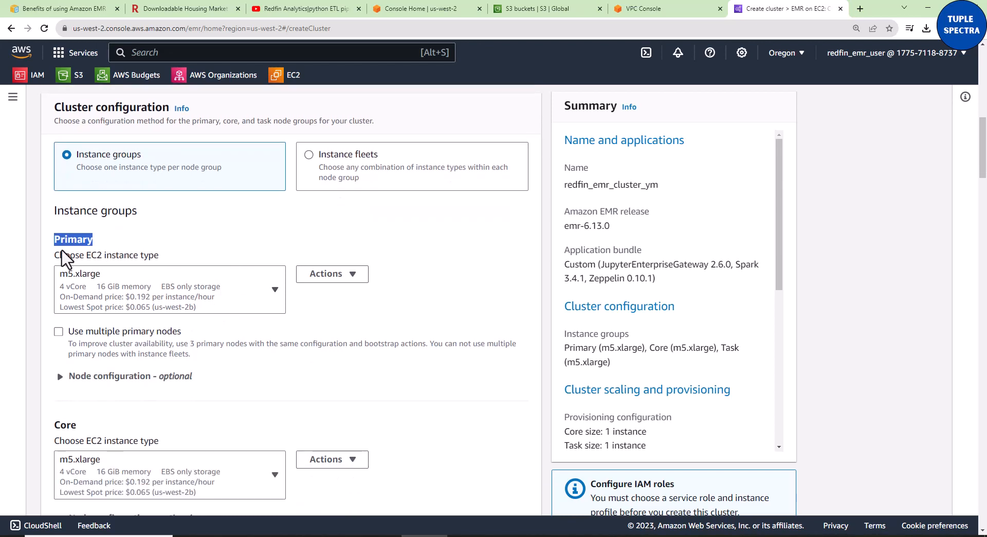
scroll(257, 391, "down", 2)
scroll(172, 355, "down", 3)
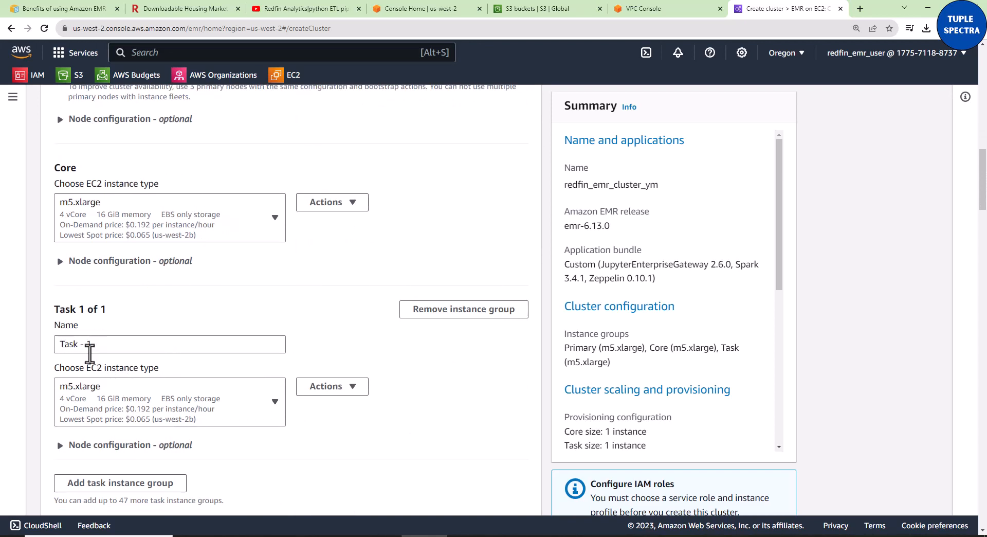
scroll(154, 385, "up", 6)
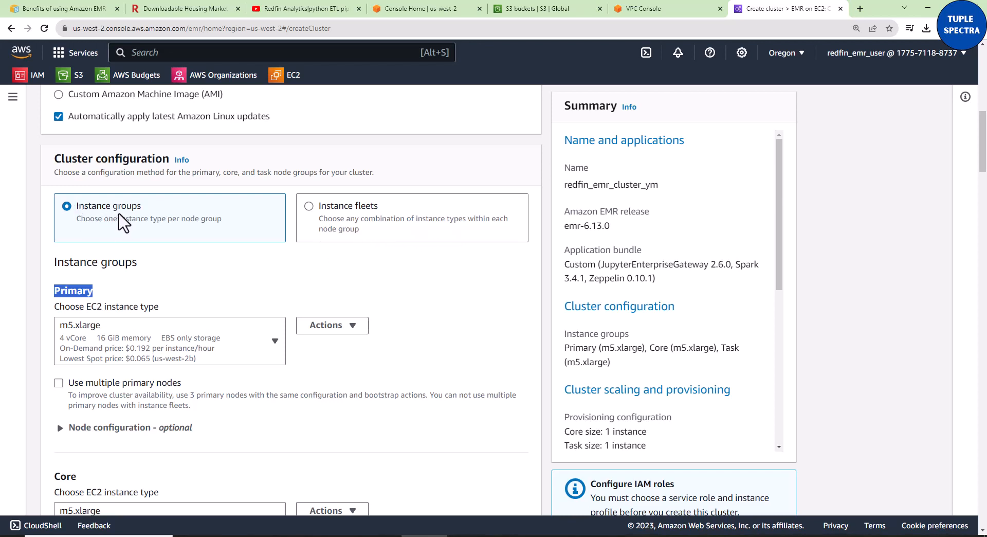
scroll(216, 288, "down", 1)
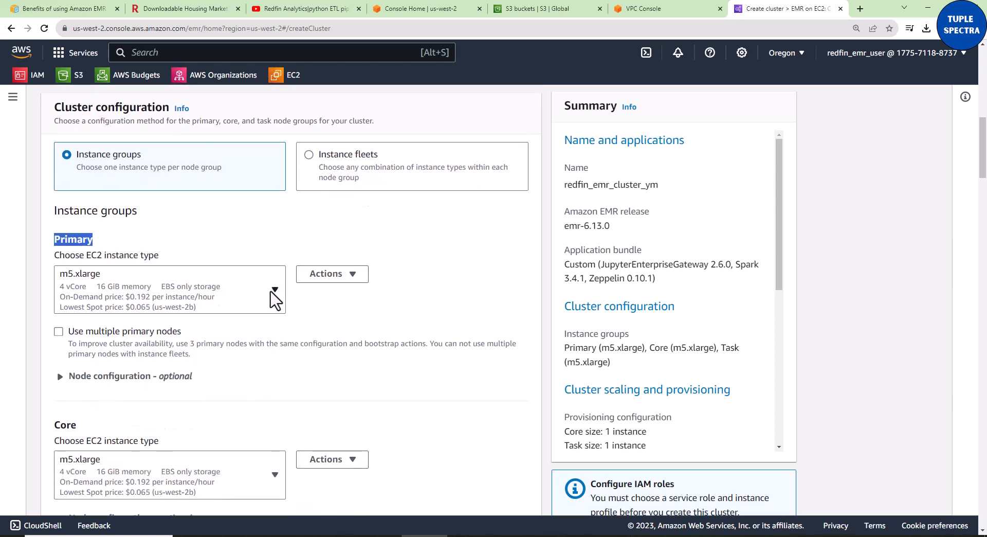
Browse the EC2 instance types offered for the Primary group, keeping m5.xlarge and leaving multiple primary nodes disabled
left_click(275, 290)
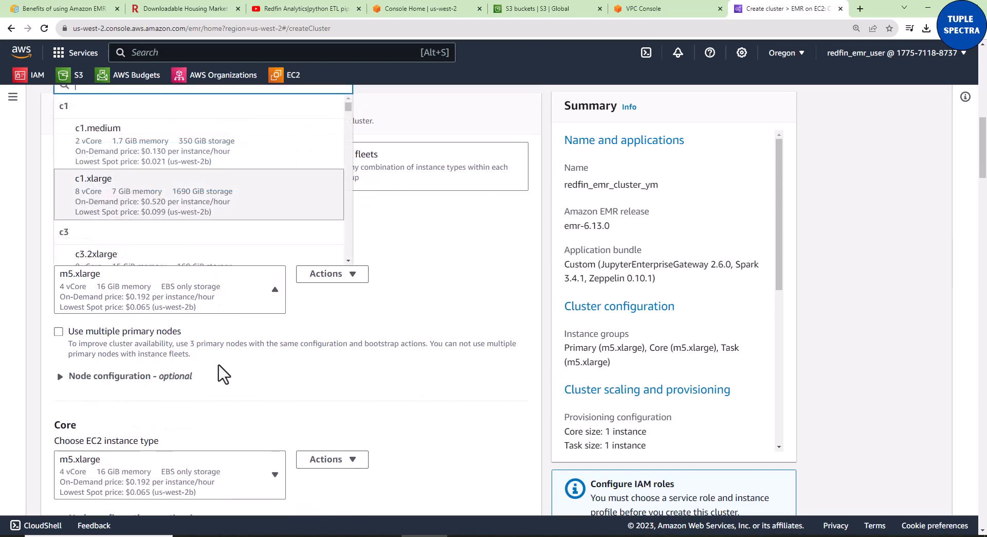
left_click(329, 341)
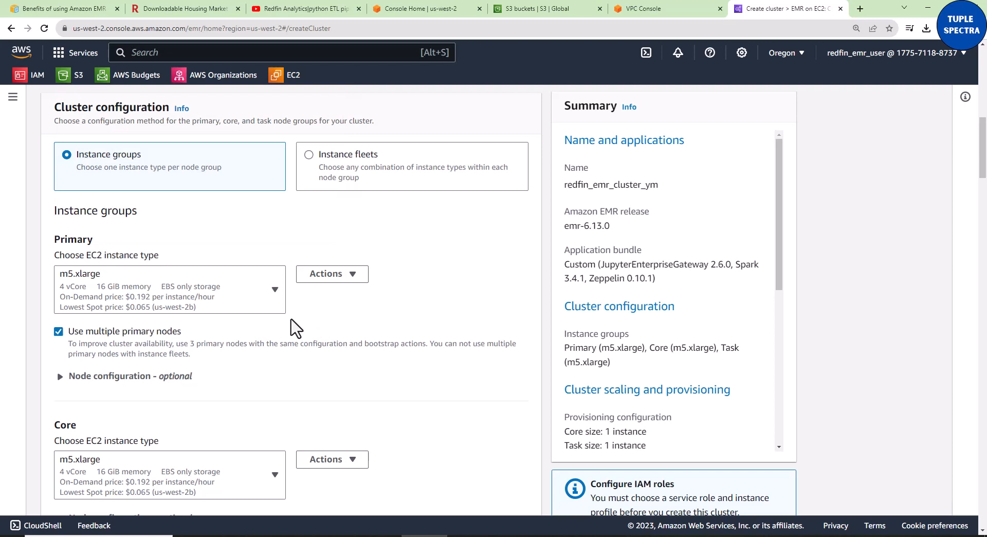
left_click(275, 291)
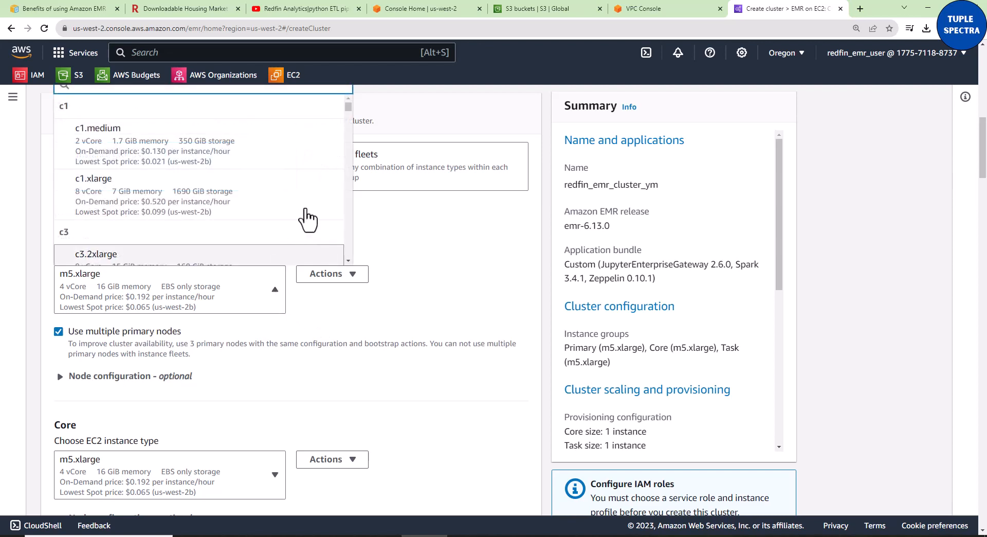
scroll(323, 208, "down", 10)
scroll(323, 208, "down", 10)
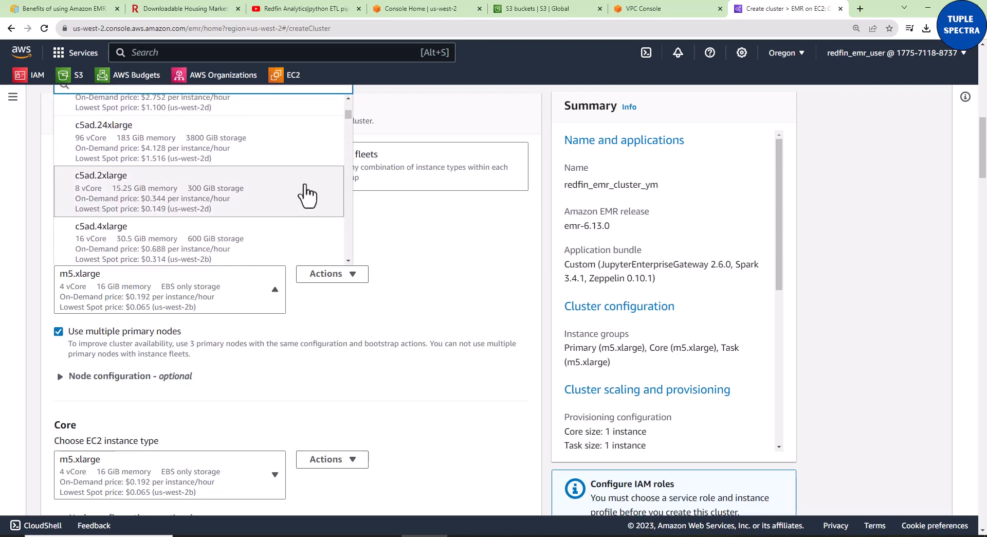
mouse_move(348, 122)
left_mouse_down()
mouse_move(352, 270)
mouse_move(346, 105)
left_mouse_up()
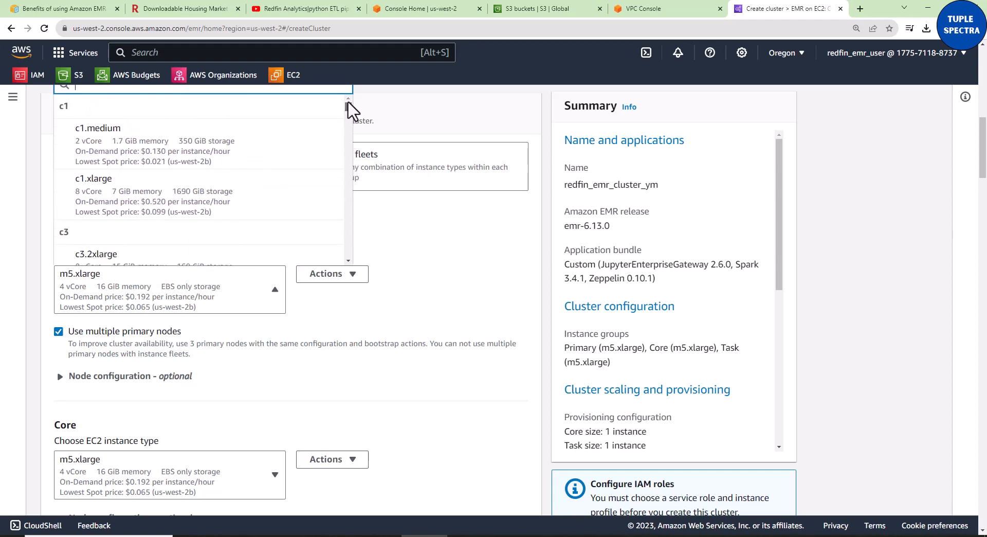
left_click(399, 316)
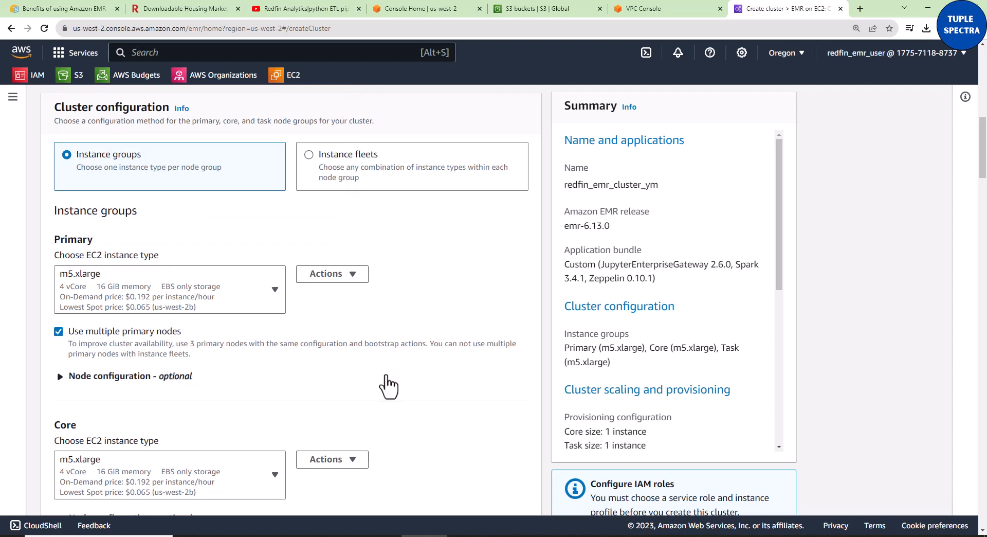
left_click(59, 333)
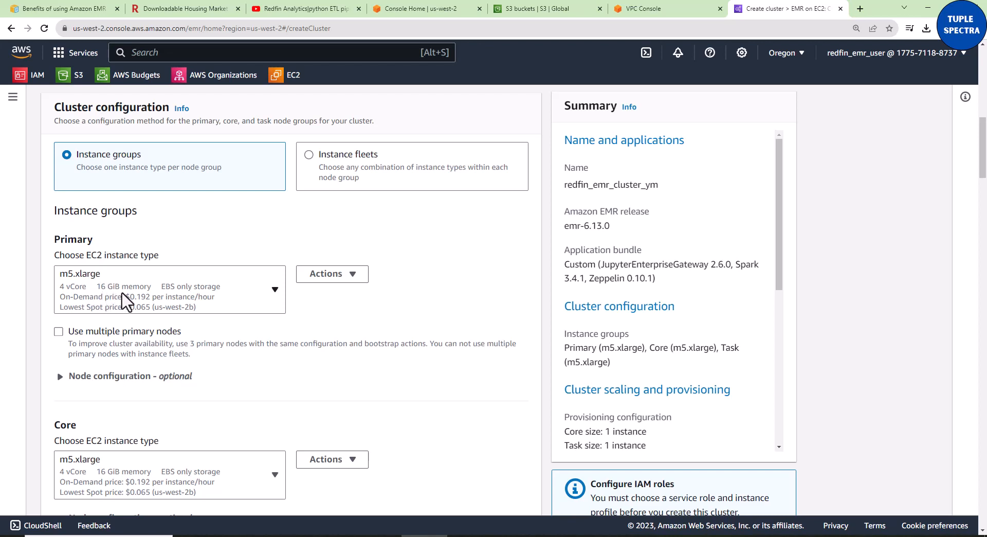
Remove the Task 1 of 1 instance group, keeping only the Primary and Core groups
scroll(336, 362, "down", 3)
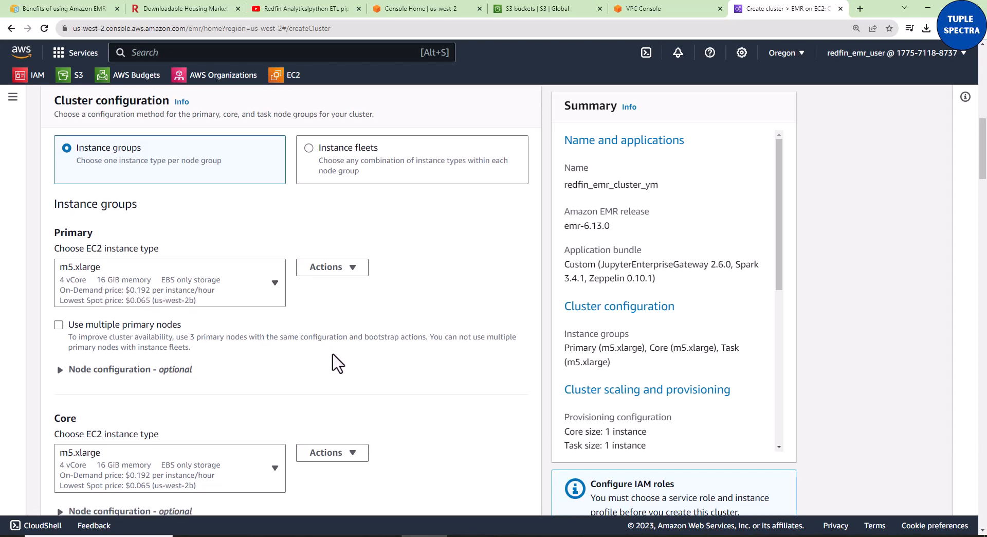
scroll(334, 362, "up", 2)
scroll(329, 360, "down", 4)
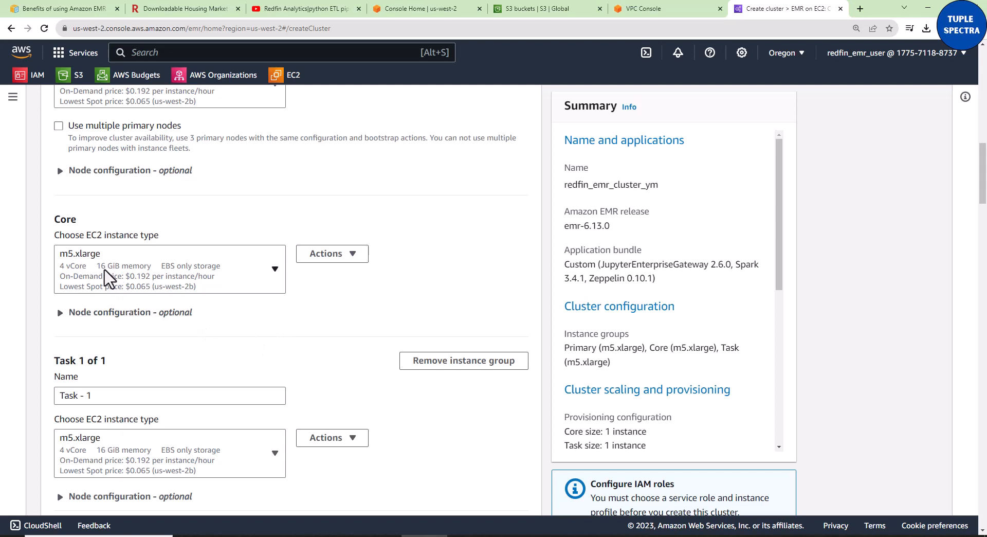
scroll(297, 331, "down", 2)
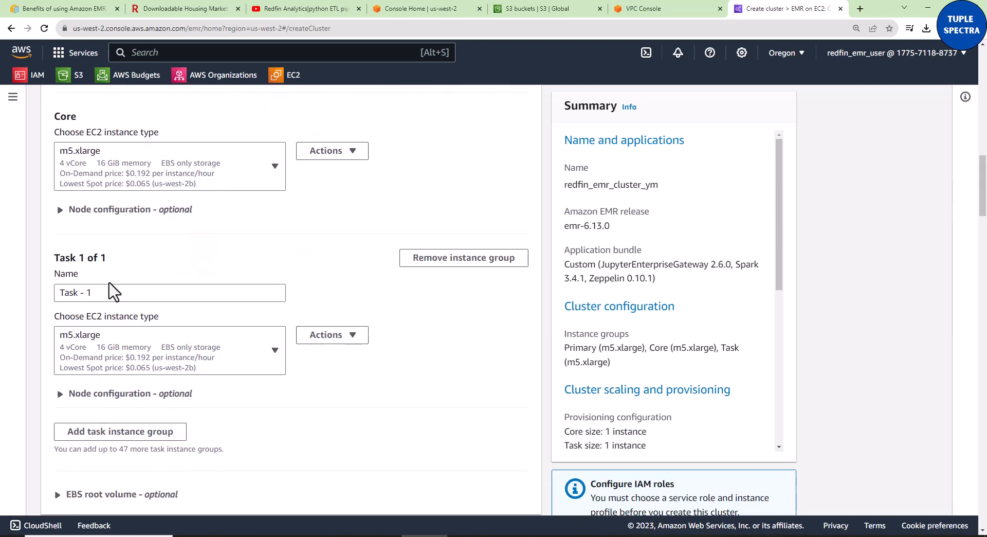
left_click(445, 265)
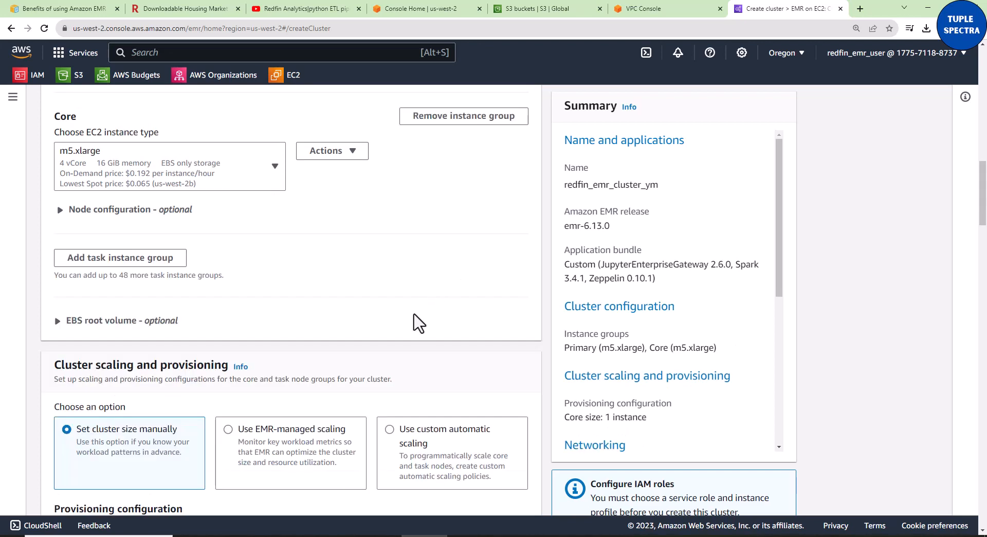
Choose EMR-managed scaling for the cluster and set the minimum cluster size to 3 instances
scroll(412, 323, "down", 2)
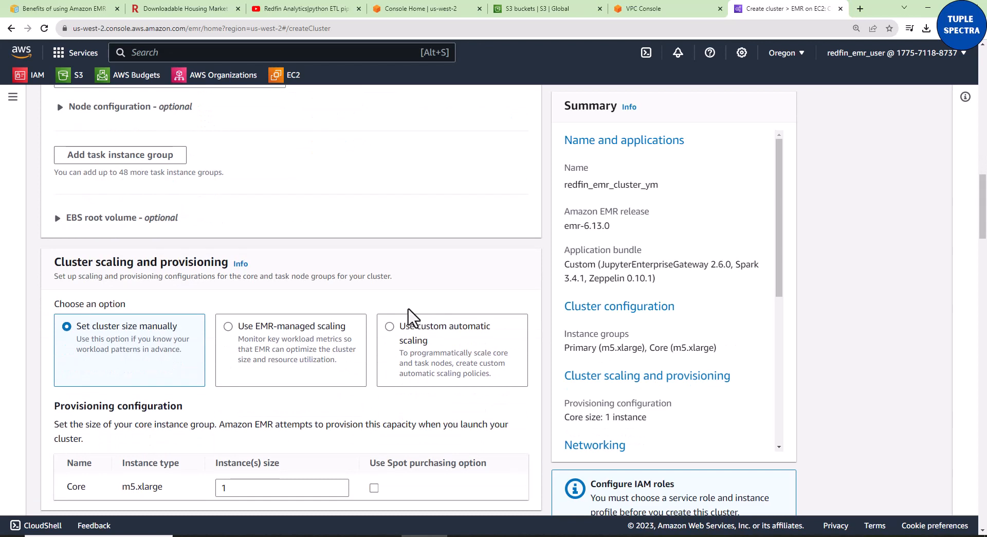
scroll(410, 321, "down", 2)
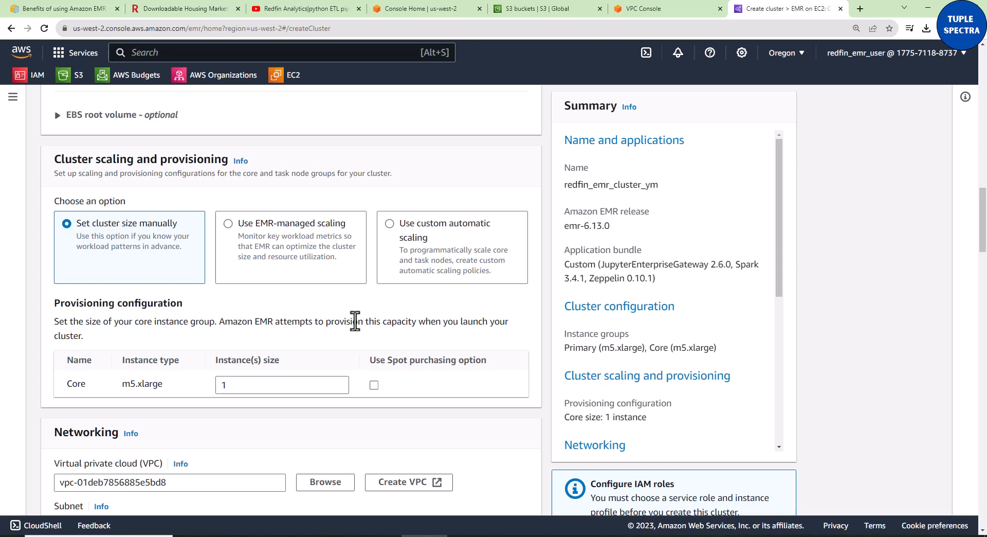
left_click(228, 224)
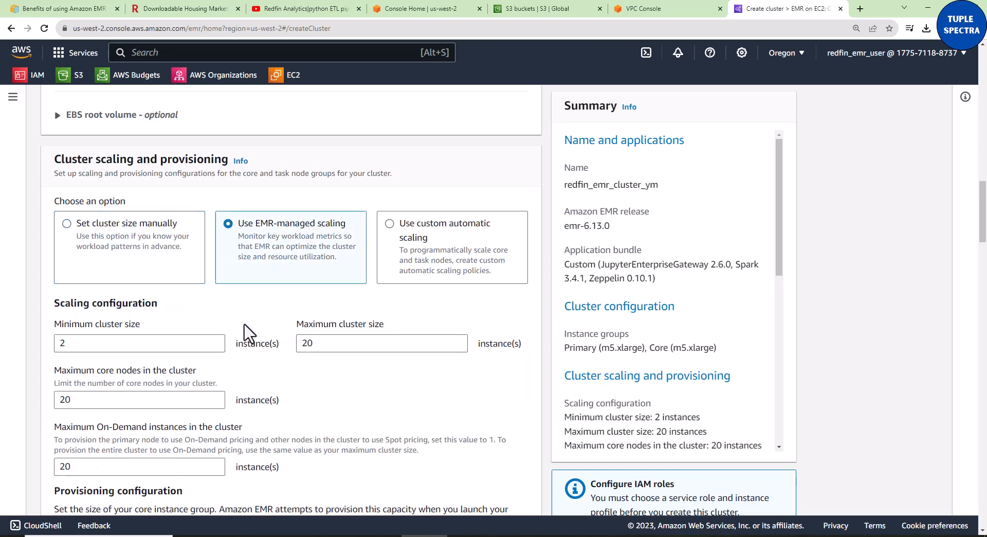
scroll(246, 334, "down", 2)
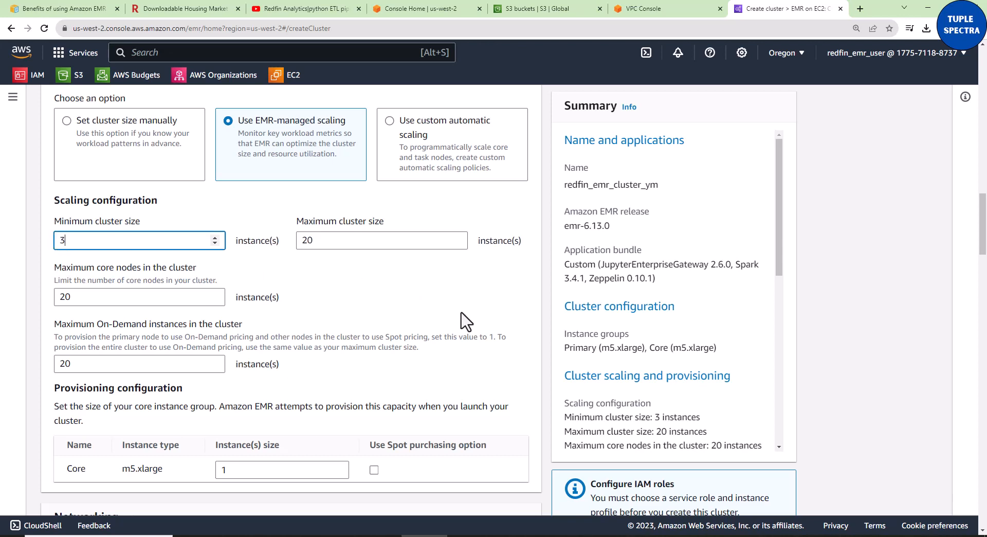
left_click(477, 324)
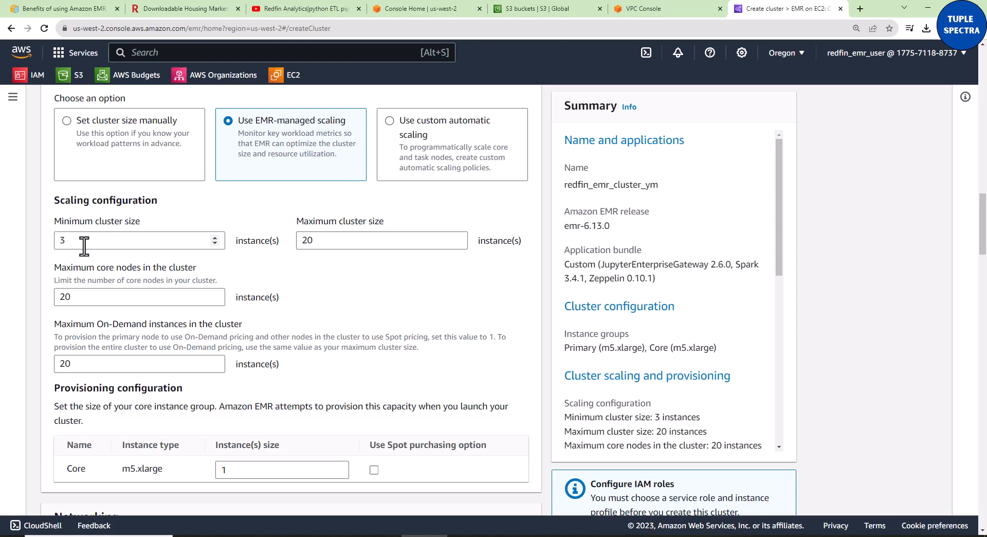
Re-enter 3 as the minimum cluster size and set the maximum cluster size to 10 instances
scroll(226, 294, "up", 10)
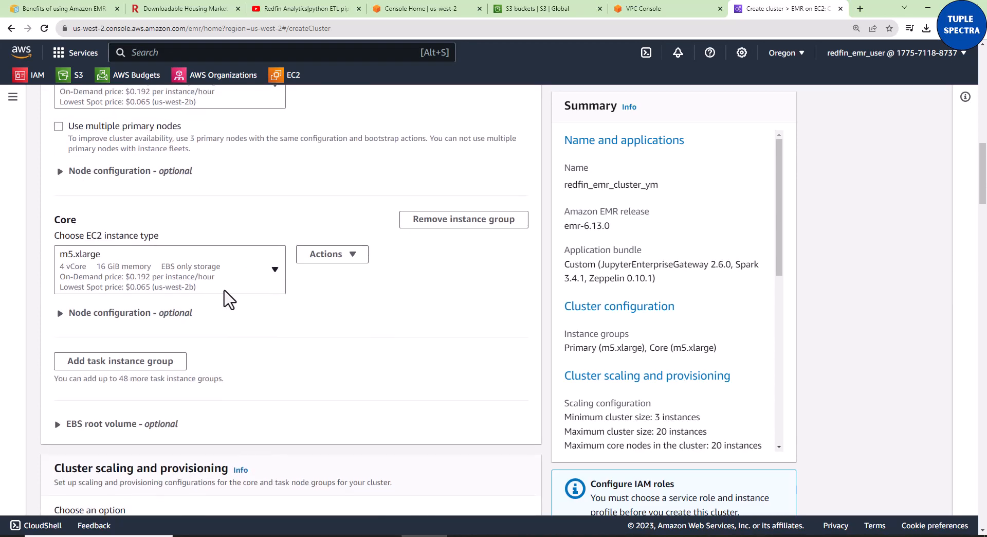
scroll(224, 292, "down", 2)
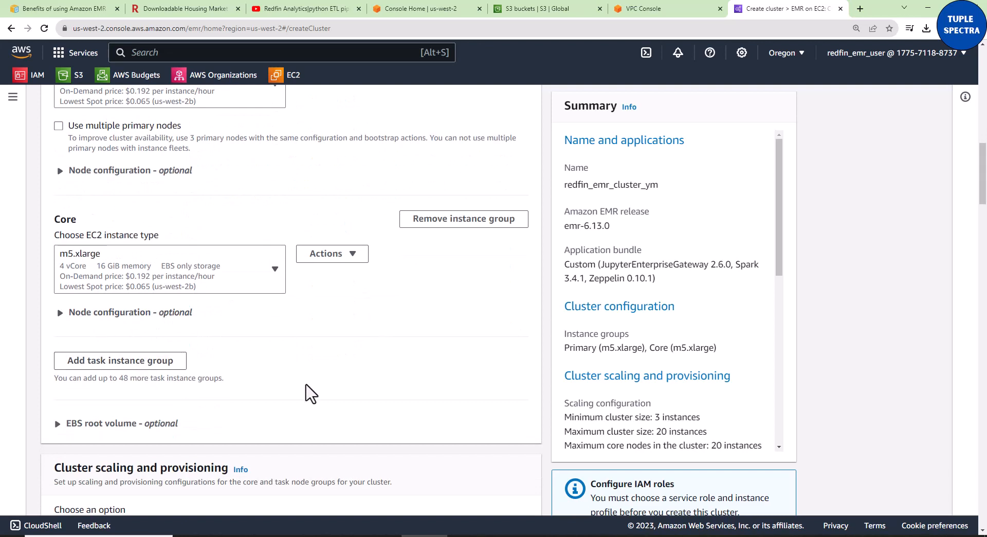
scroll(307, 394, "down", 2)
scroll(308, 394, "down", 4)
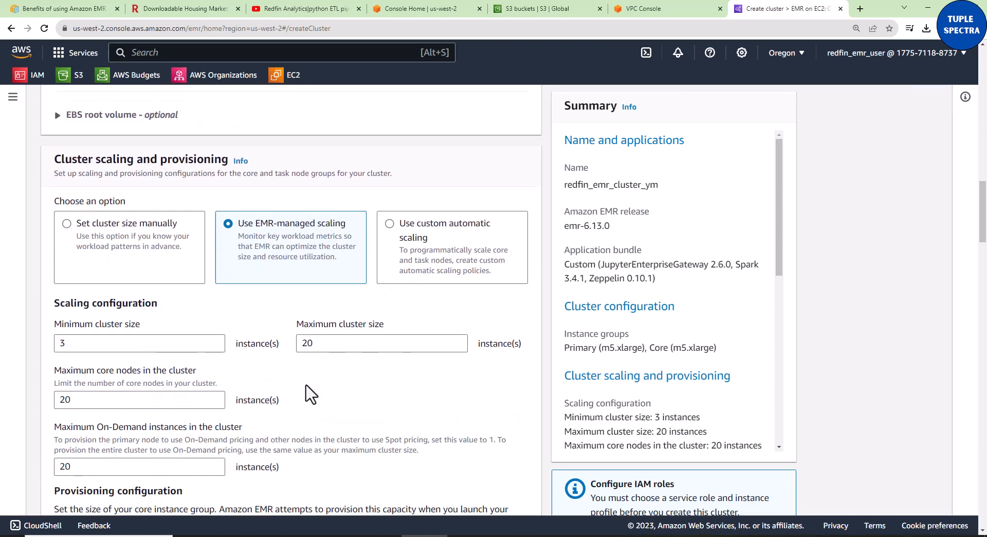
scroll(308, 409, "down", 1)
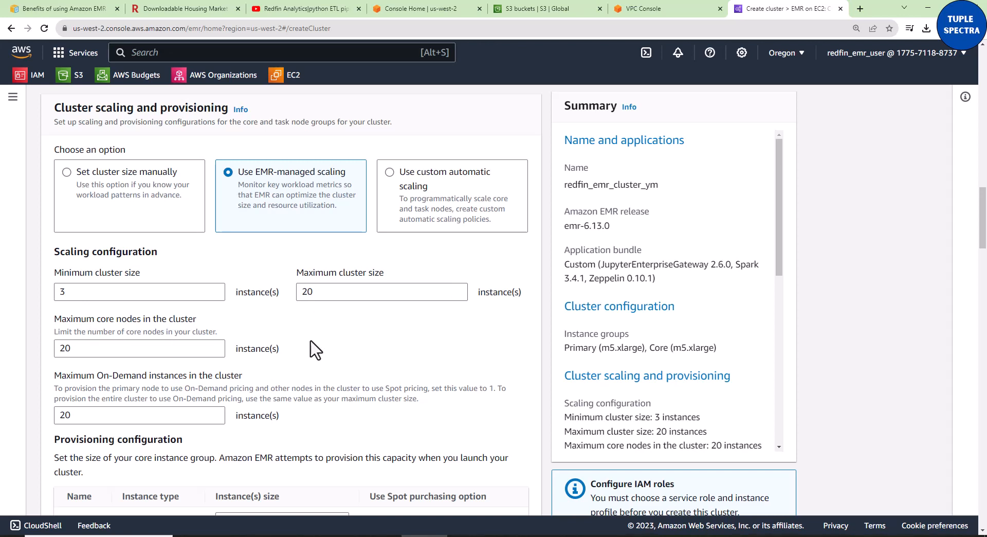
left_click(63, 291)
key("BackSpace")
type("3")
left_click_drag(322, 292, 298, 294)
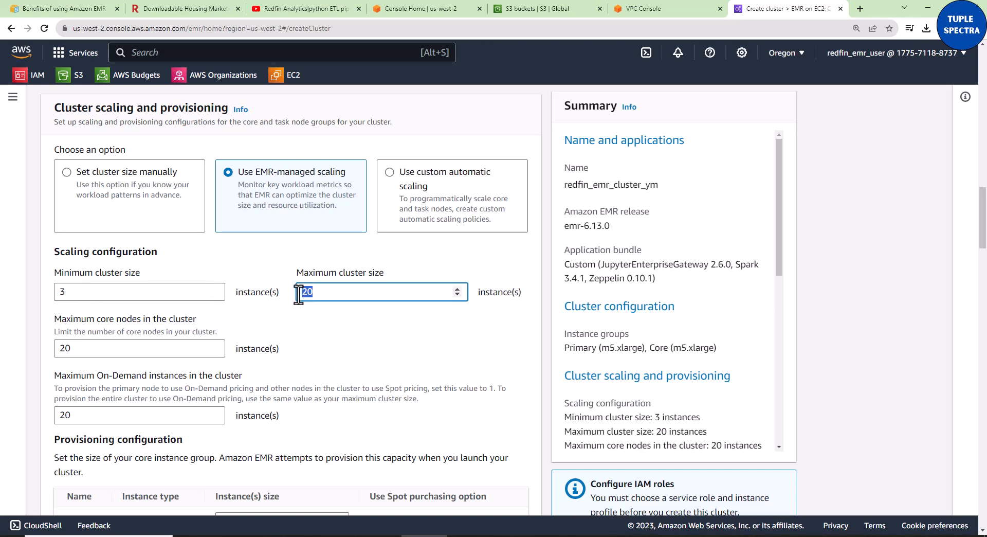
type("10")
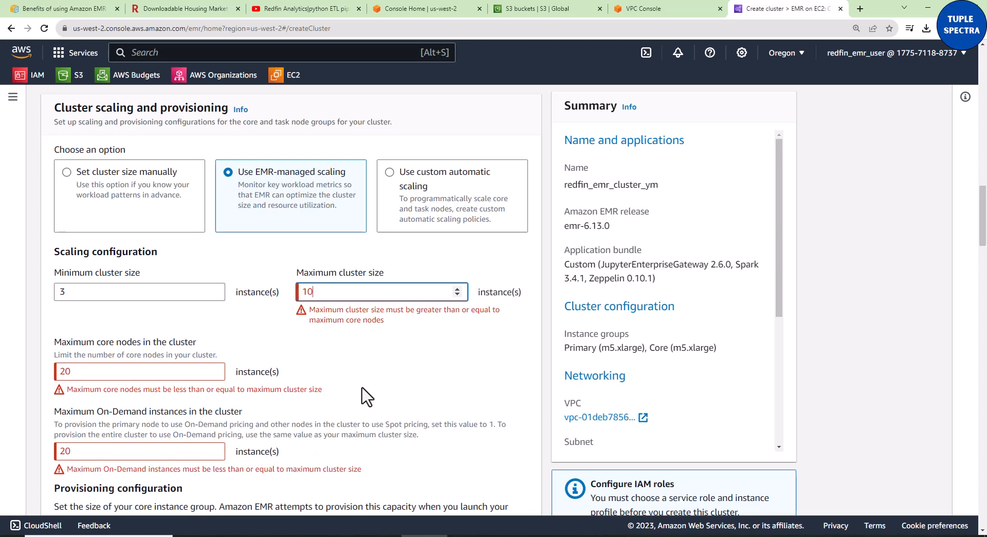
Set both the maximum core nodes and the maximum On-Demand instances in the cluster to 8
scroll(364, 393, "down", 1)
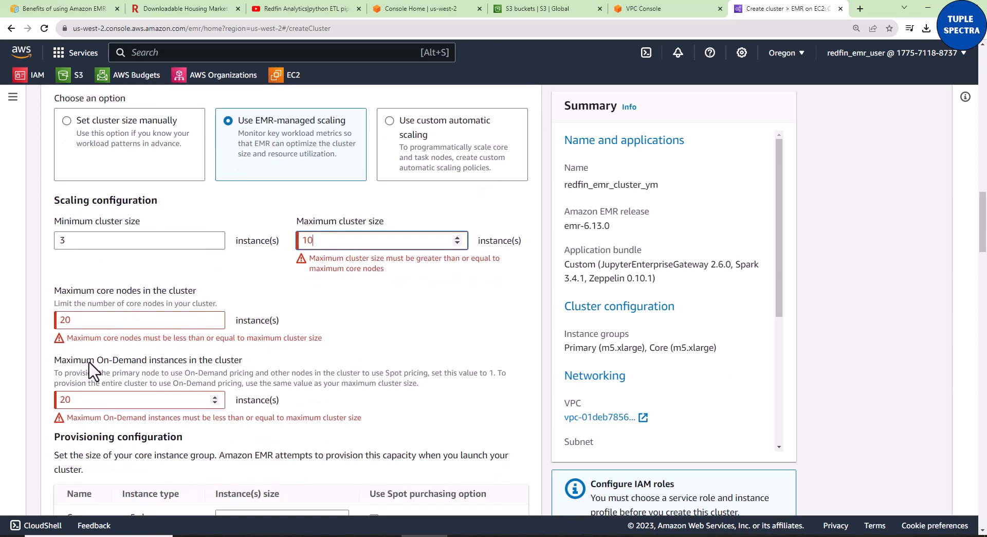
left_click_drag(75, 325, 57, 325)
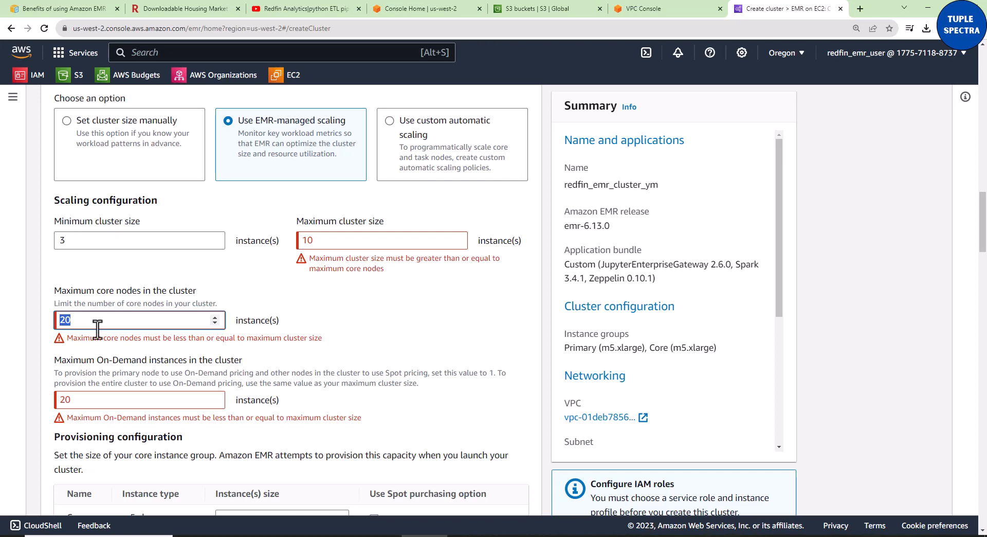
type("8")
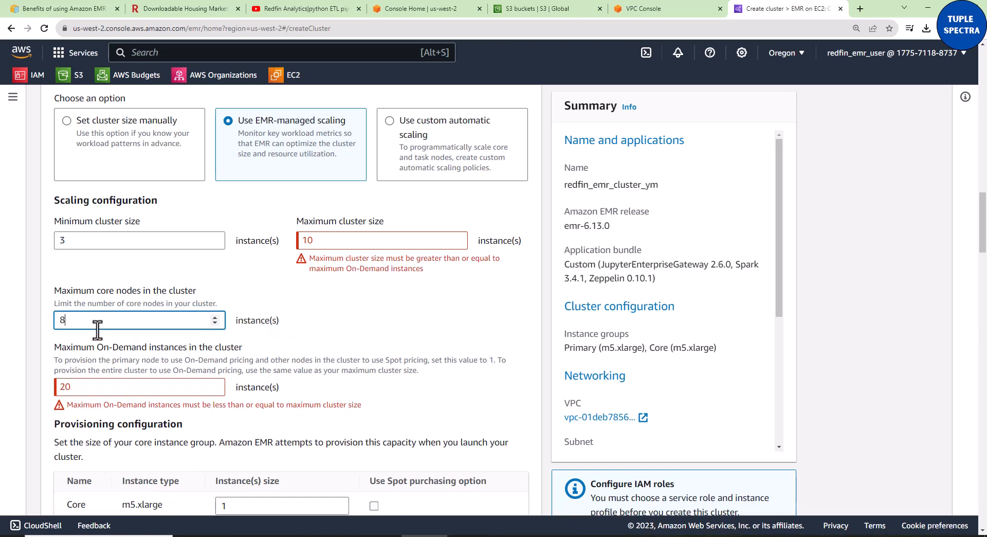
left_click(368, 340)
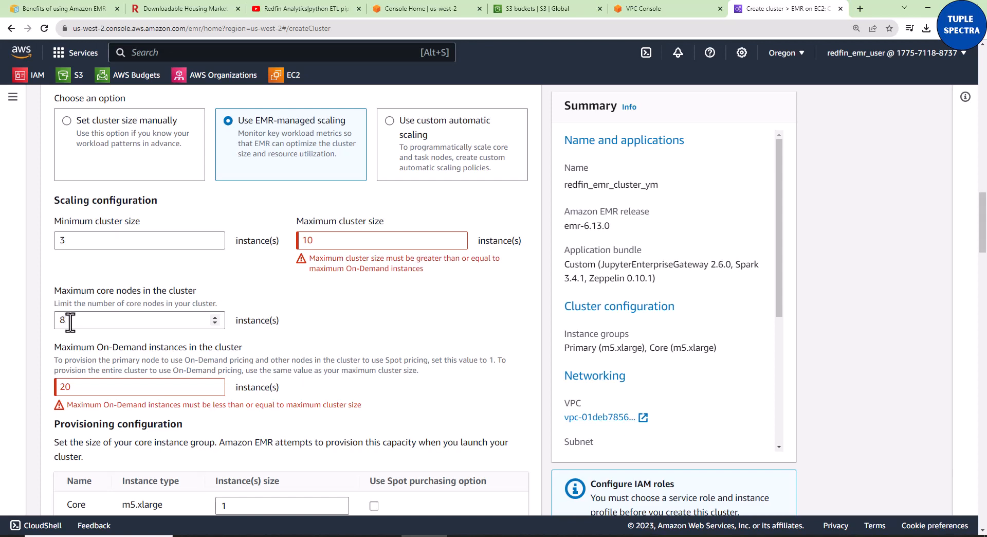
double_click(63, 387)
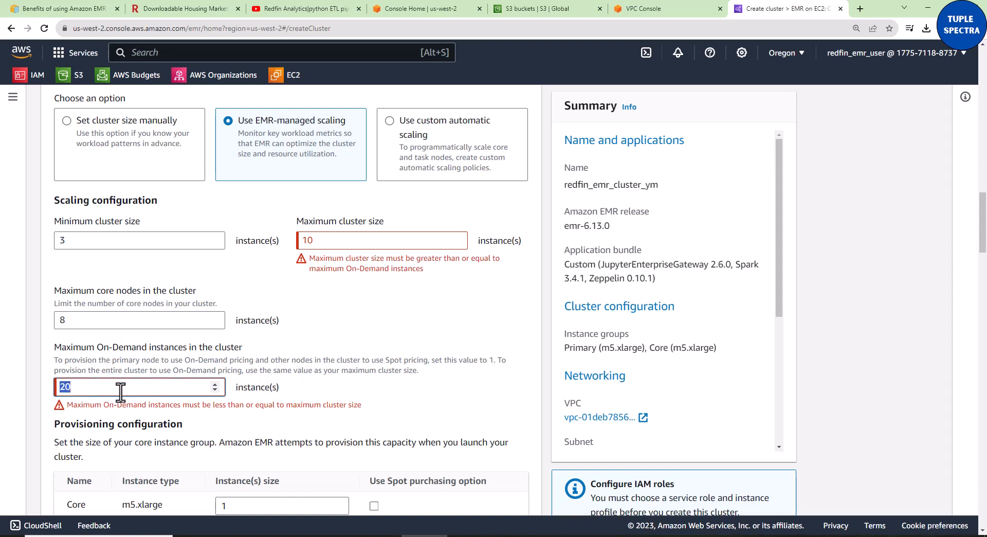
type("8")
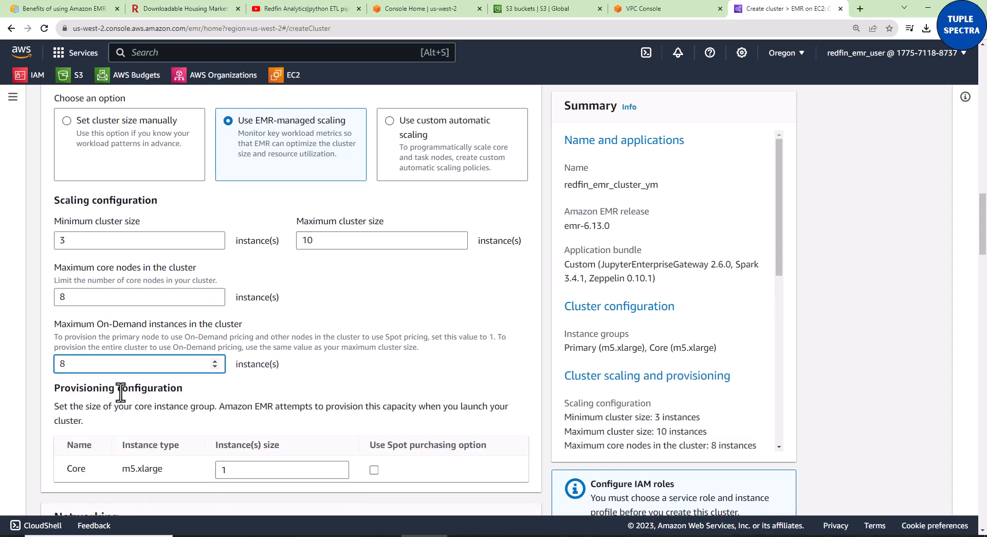
left_click(334, 376)
Set the Core group's instance size to 2 in the provisioning configuration
scroll(348, 345, "down", 1)
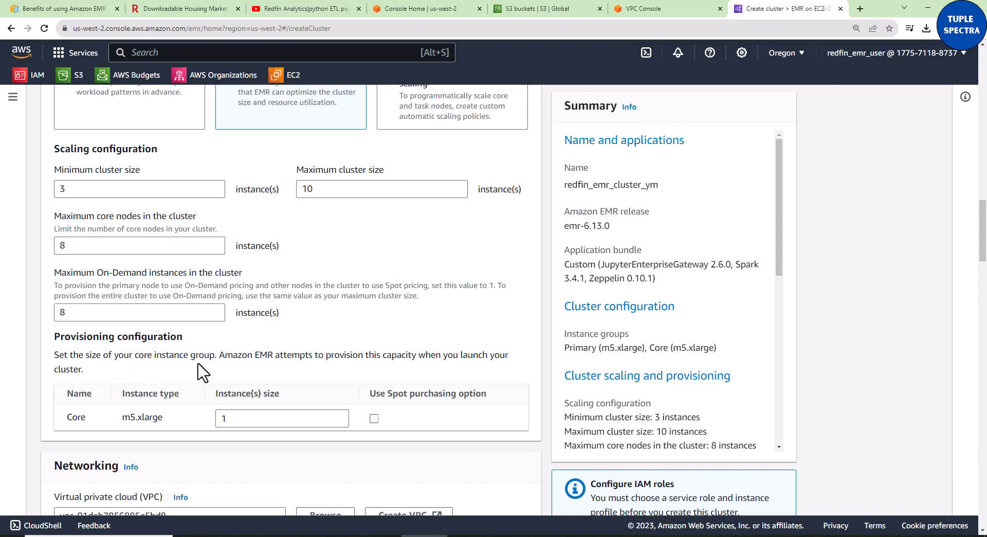
double_click(229, 419)
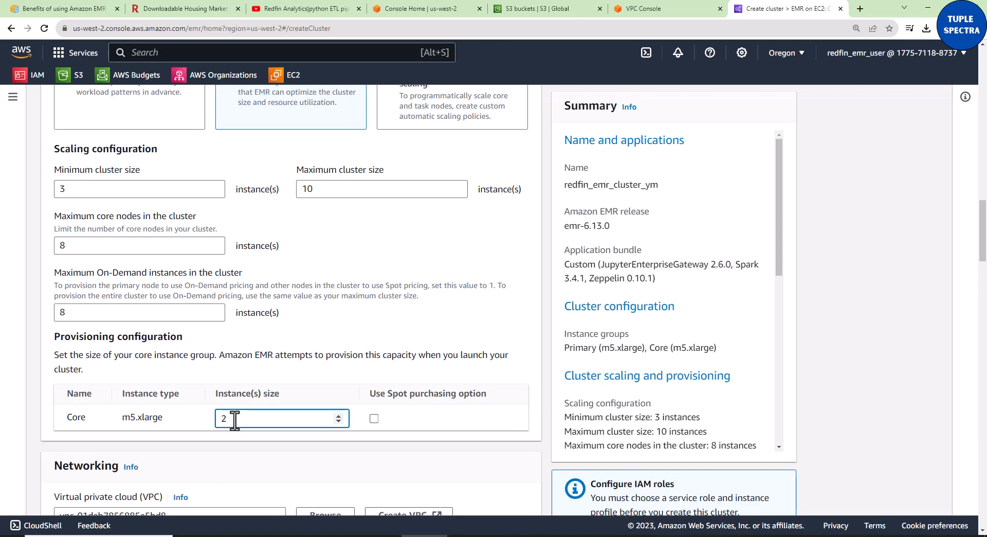
type("2")
key("BackSpace")
type("2")
left_click(832, 368)
Select redfin_emr-vpc as the virtual private cloud in the cluster's networking settings
scroll(385, 492, "down", 4)
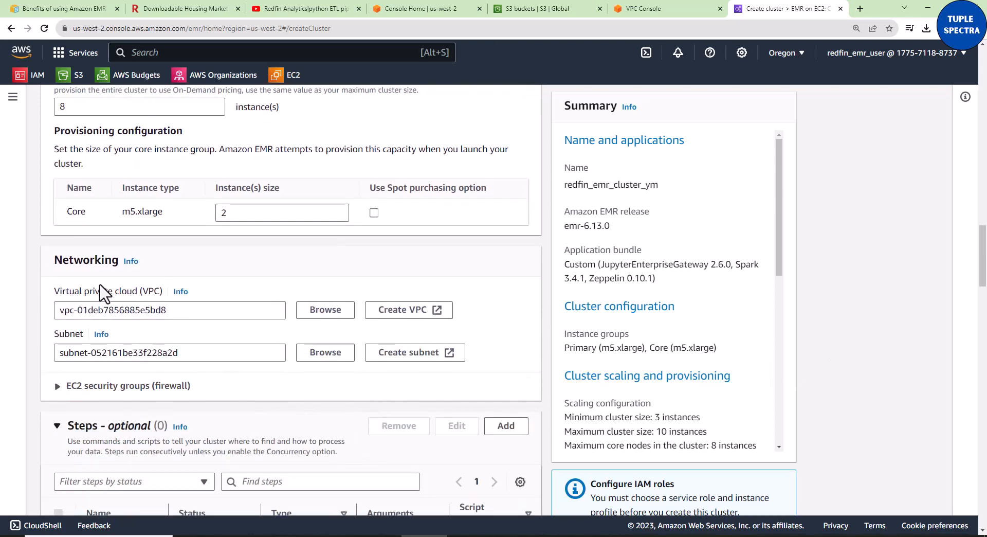
scroll(234, 373, "down", 1)
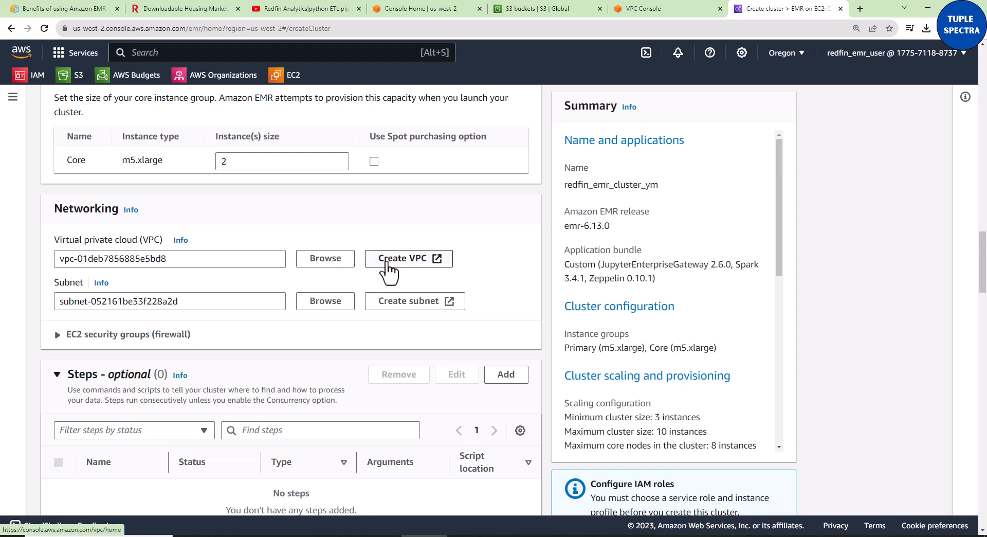
left_click(324, 264)
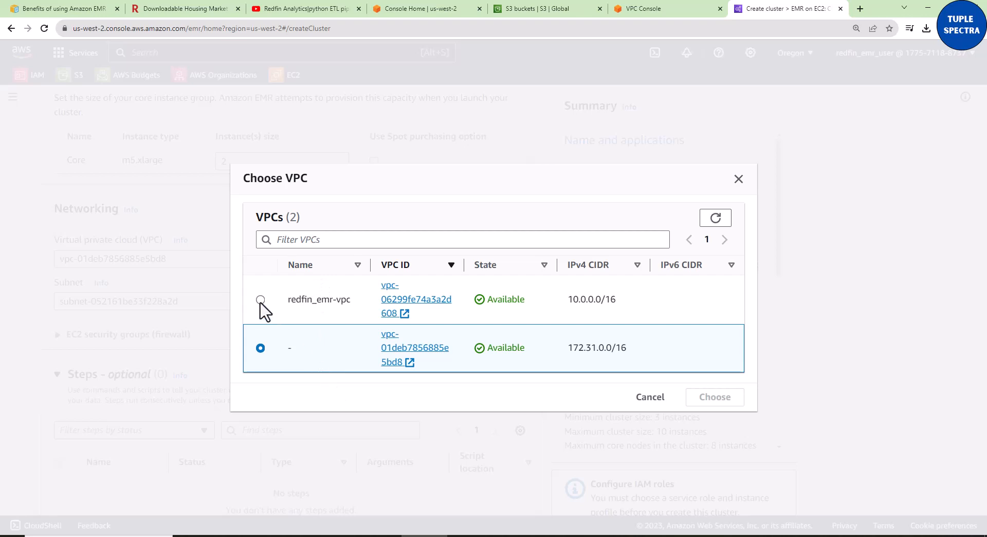
left_click(260, 300)
left_click(697, 403)
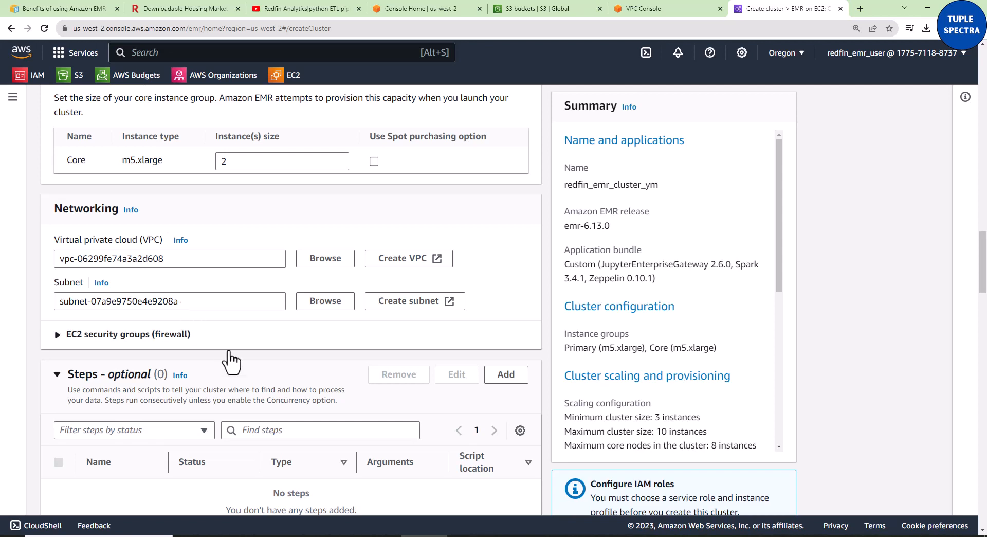
scroll(252, 381, "down", 5)
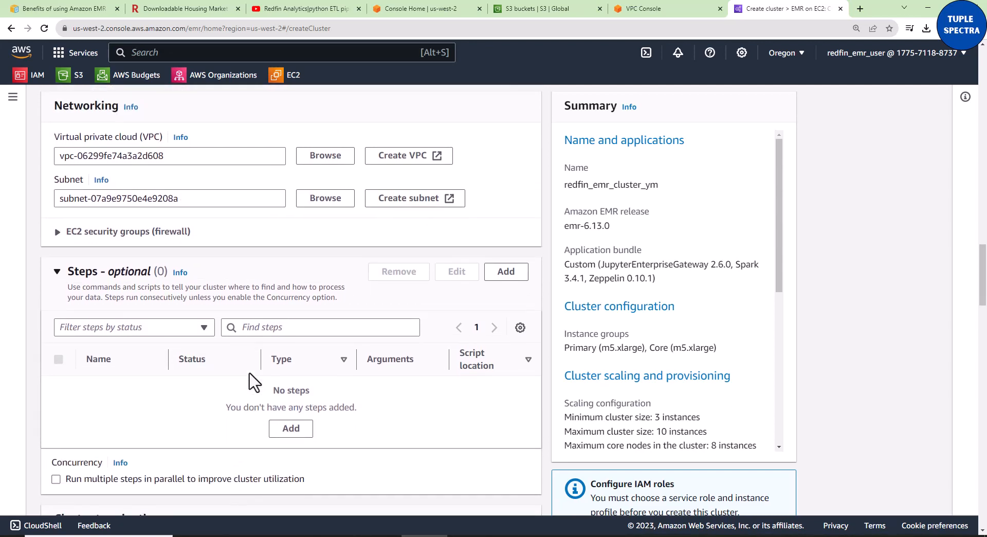
Switch the cluster termination to automatic after idle time and set the idle period to 1 day
scroll(250, 374, "down", 3)
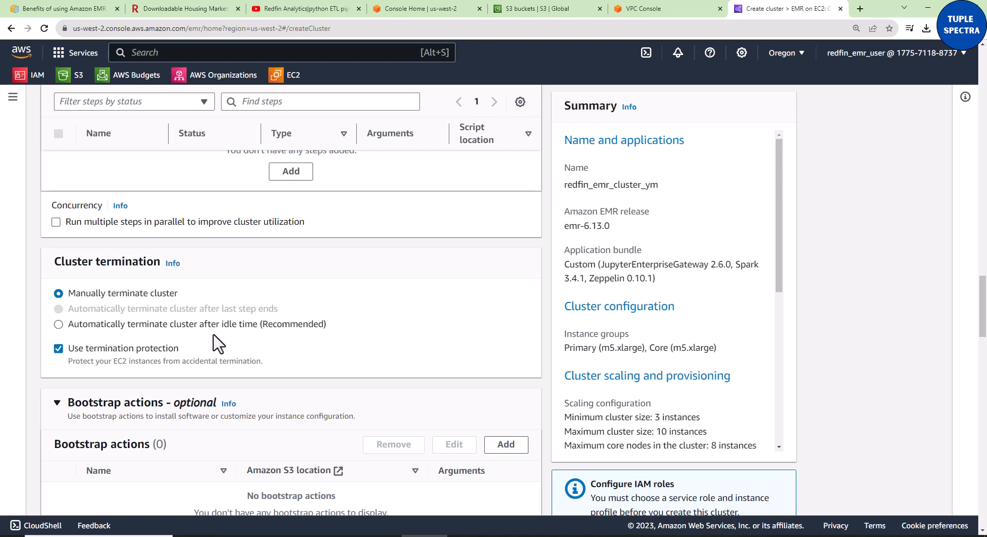
left_click(58, 326)
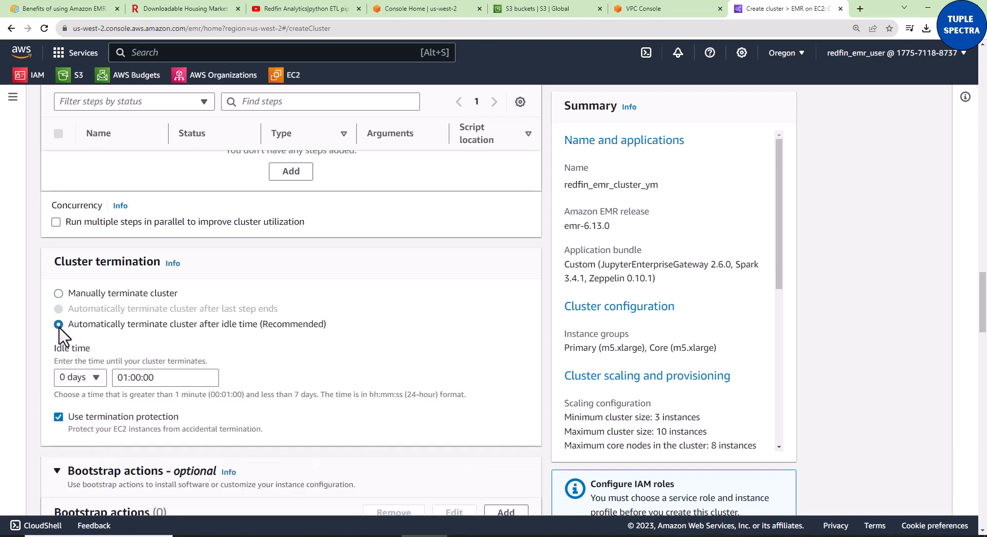
left_click(126, 380)
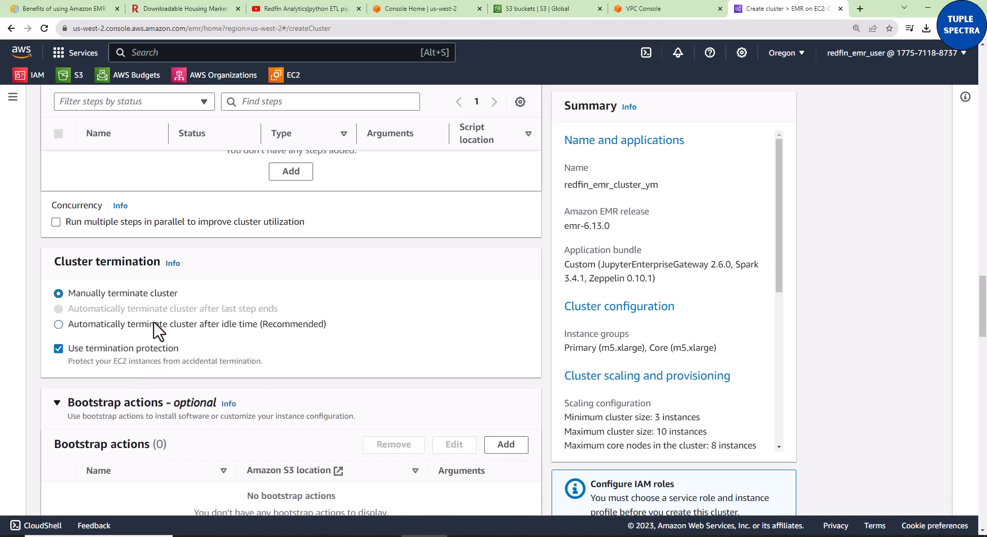
left_click(59, 325)
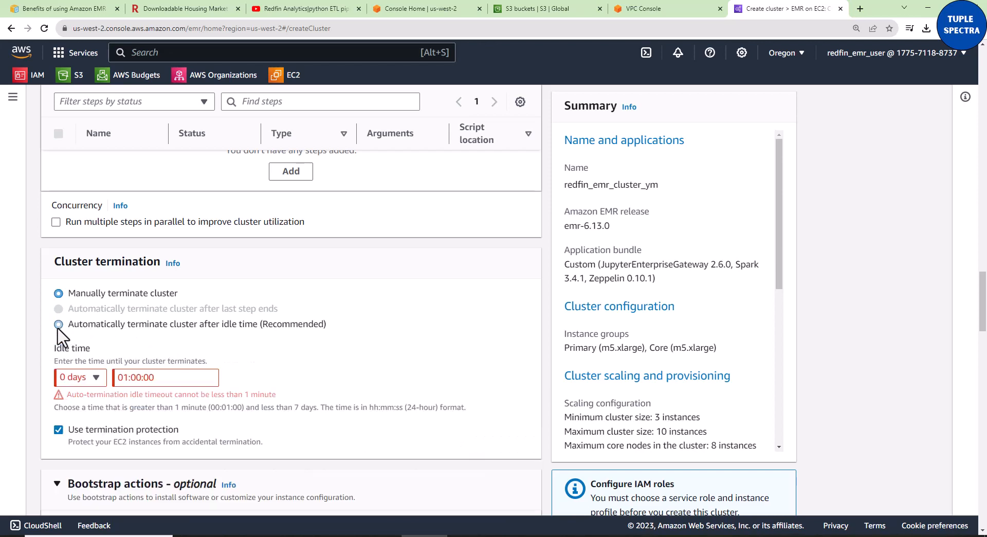
left_click(97, 380)
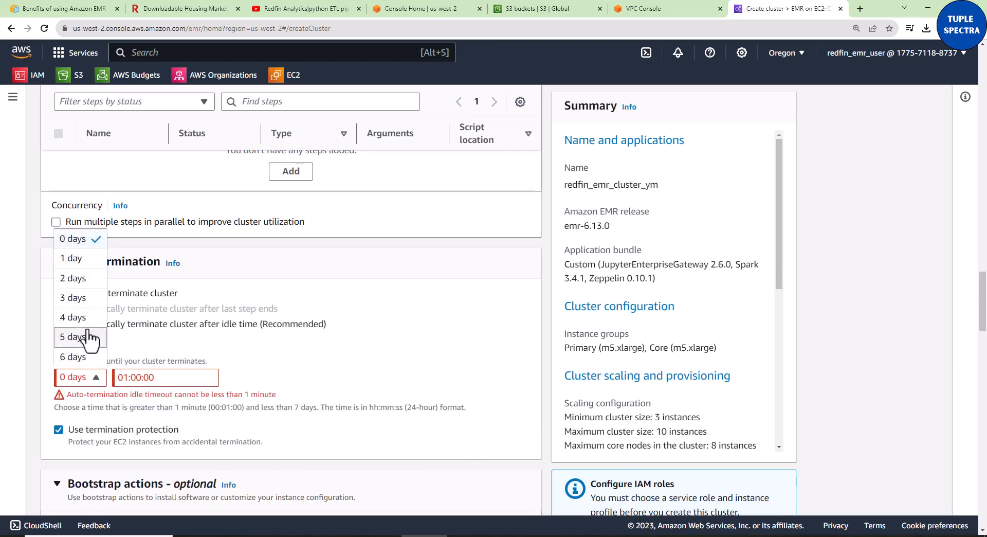
left_click(81, 262)
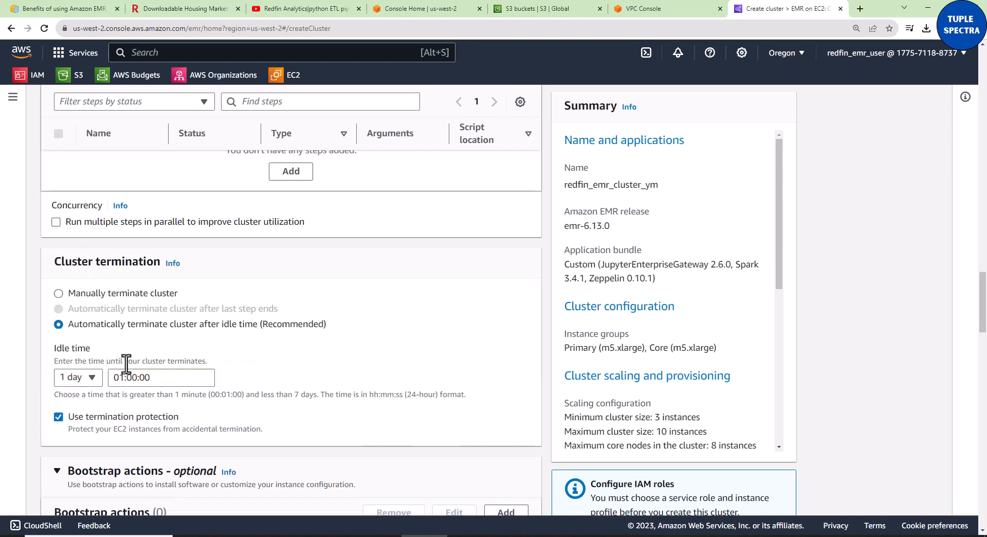
Set the idle time before automatic termination to 2 days with a time of 01:00:00
left_click(124, 378)
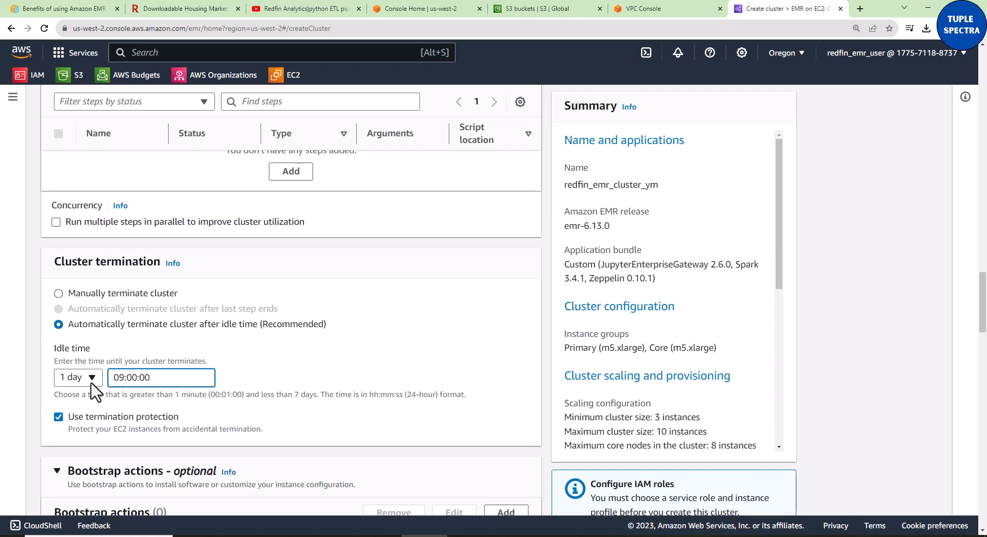
left_click(117, 378)
left_click(91, 381)
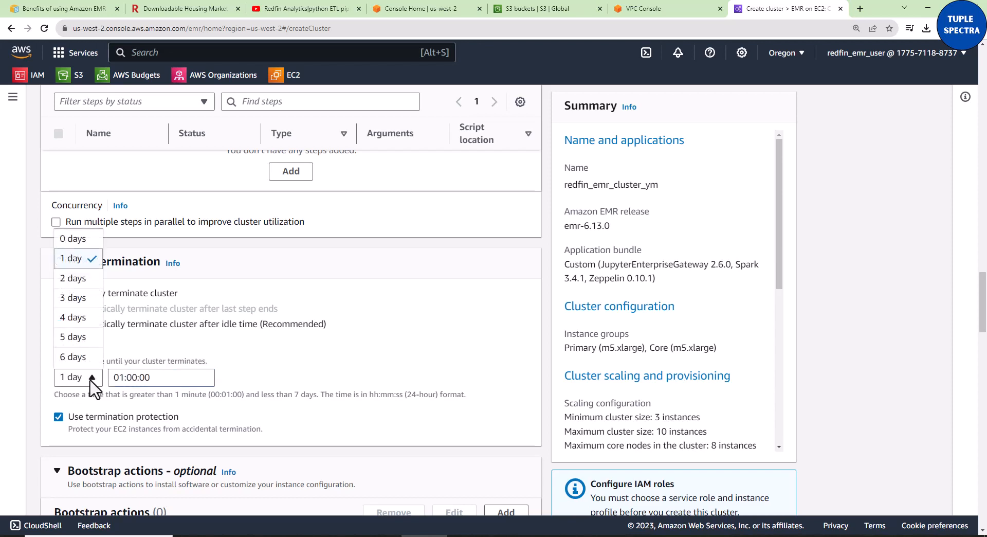
left_click(74, 278)
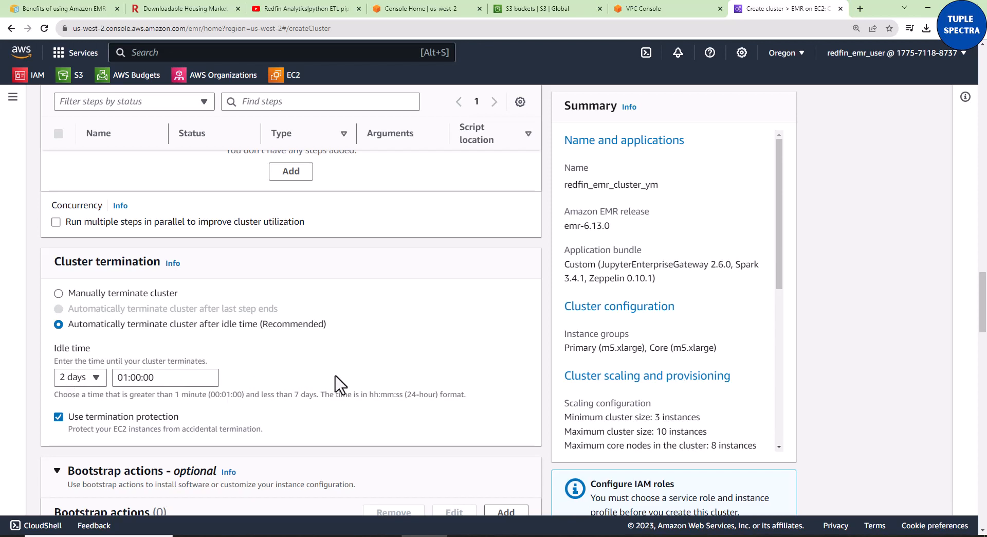
Look through the S3 buckets available as the cluster log location and cancel without choosing one
scroll(335, 383, "down", 2)
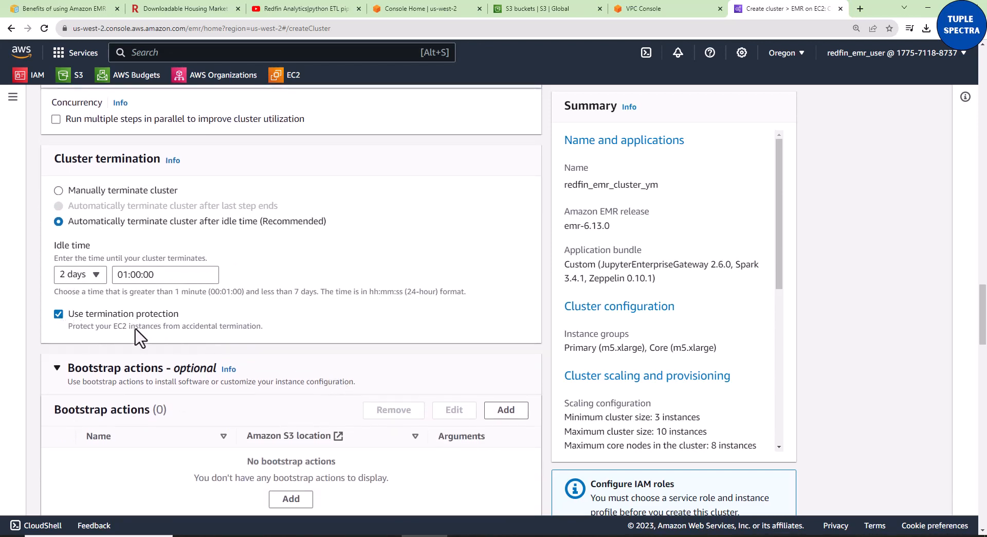
scroll(337, 341, "down", 3)
scroll(336, 340, "down", 4)
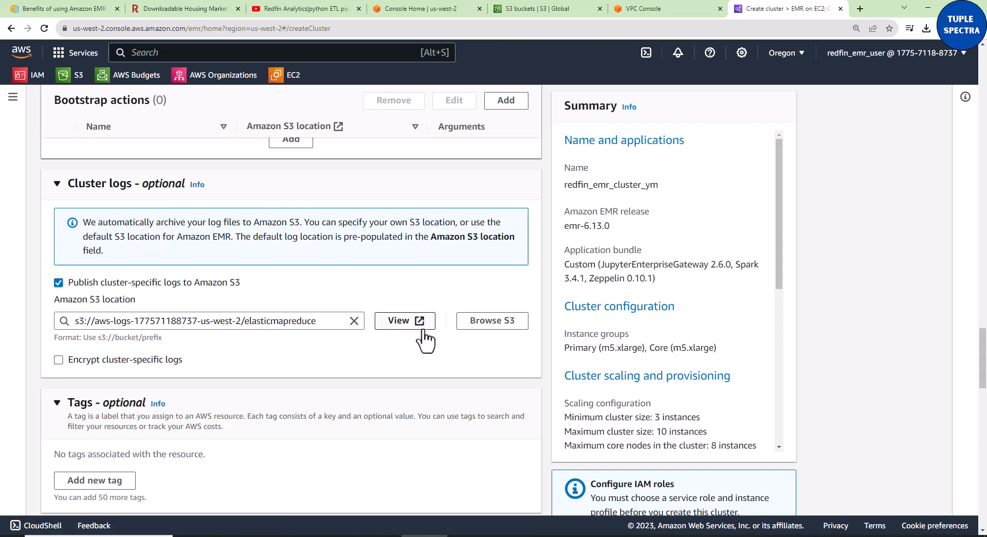
left_click(465, 326)
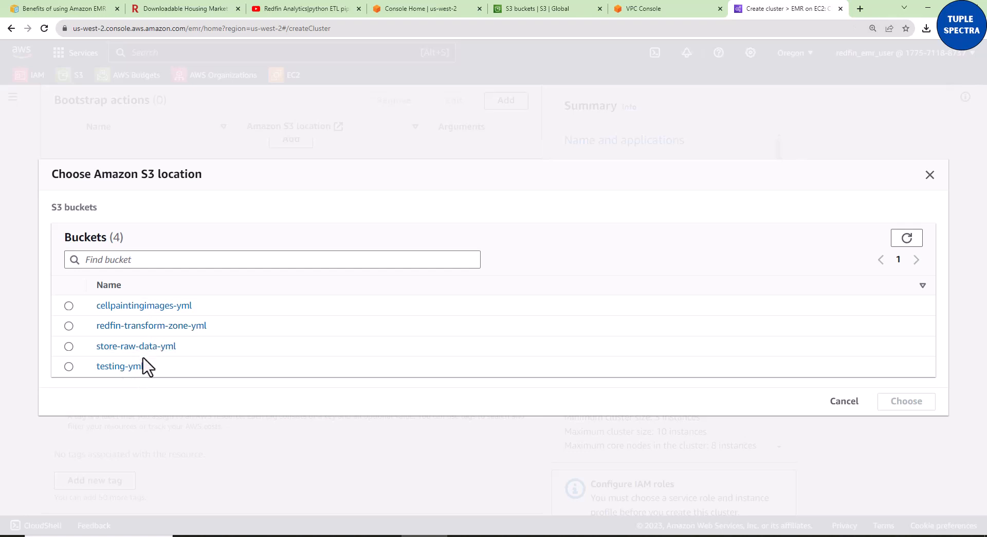
left_click(845, 406)
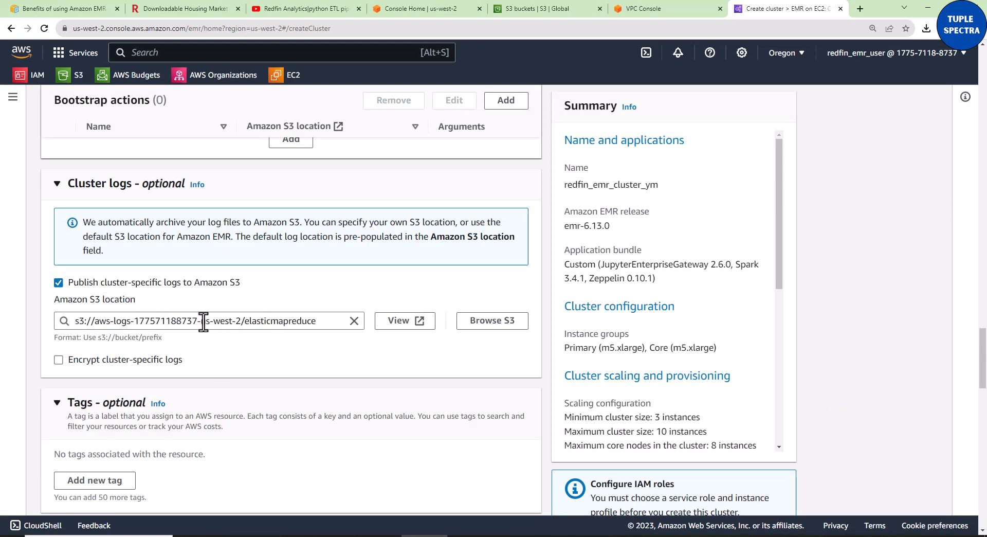
Switch to the S3 console, refresh the bucket list to check for the logs bucket, and return to the cluster creation page
left_click(529, 9)
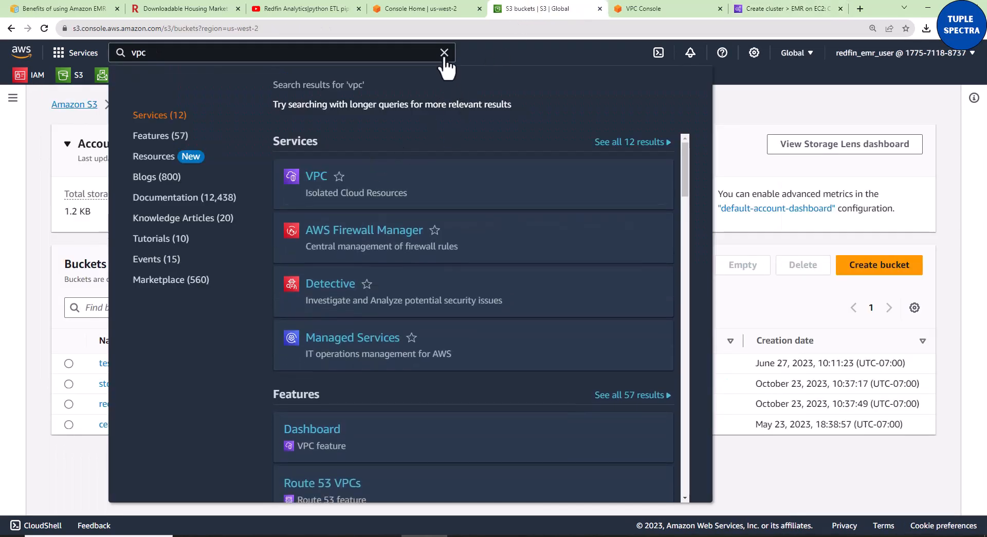
left_click(444, 53)
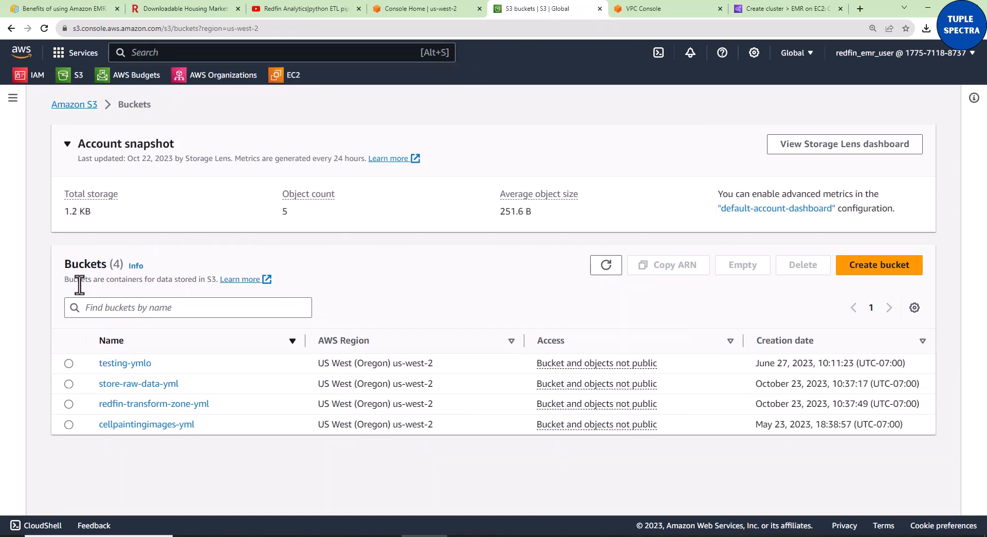
left_click(44, 29)
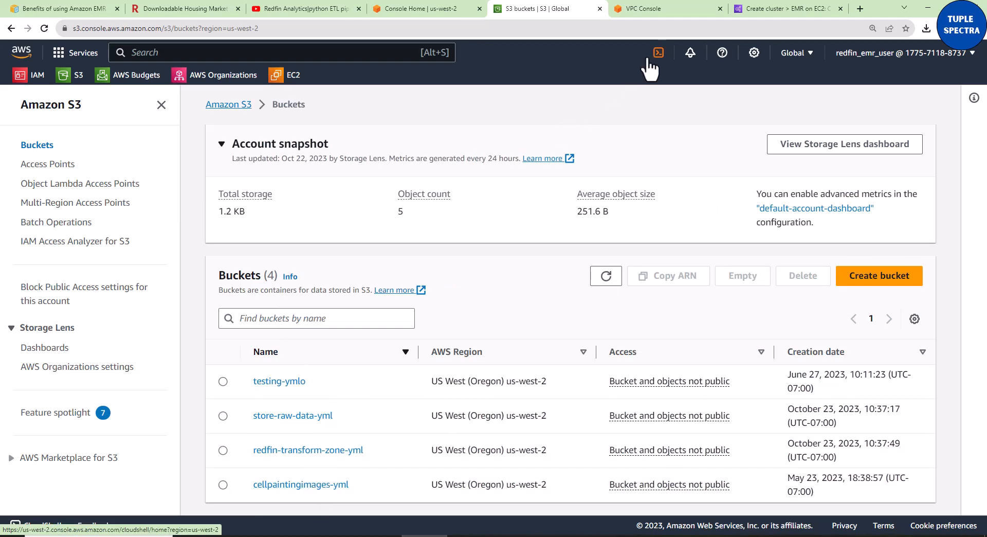
left_click(776, 9)
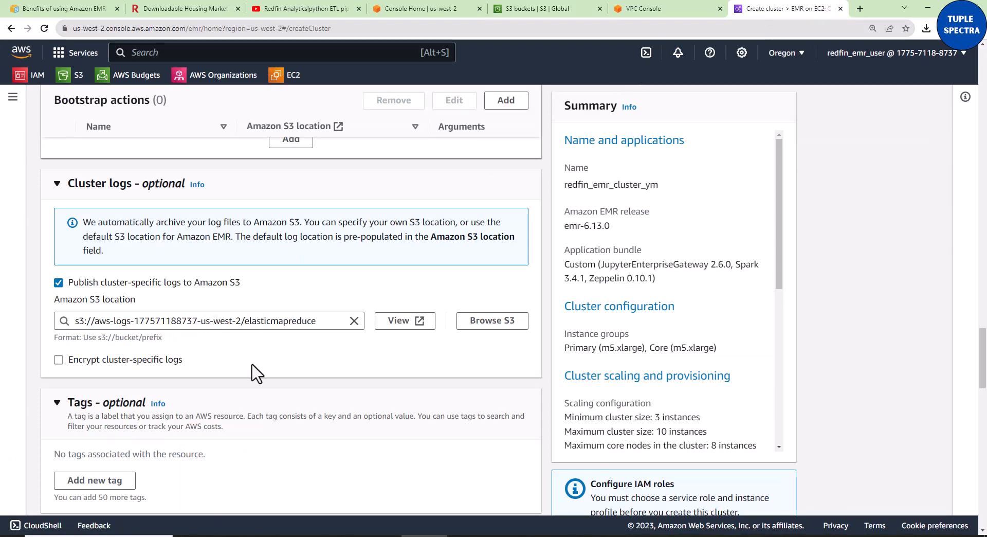
Check the existing EC2 key pairs offered for SSH to the cluster and open the key pair creation page
scroll(257, 373, "down", 3)
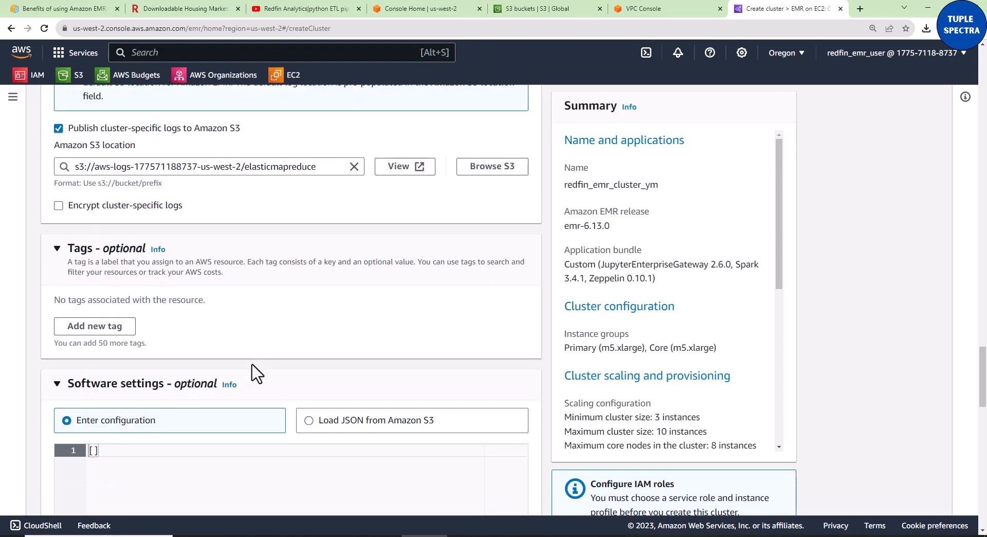
scroll(259, 370, "down", 4)
scroll(254, 365, "down", 5)
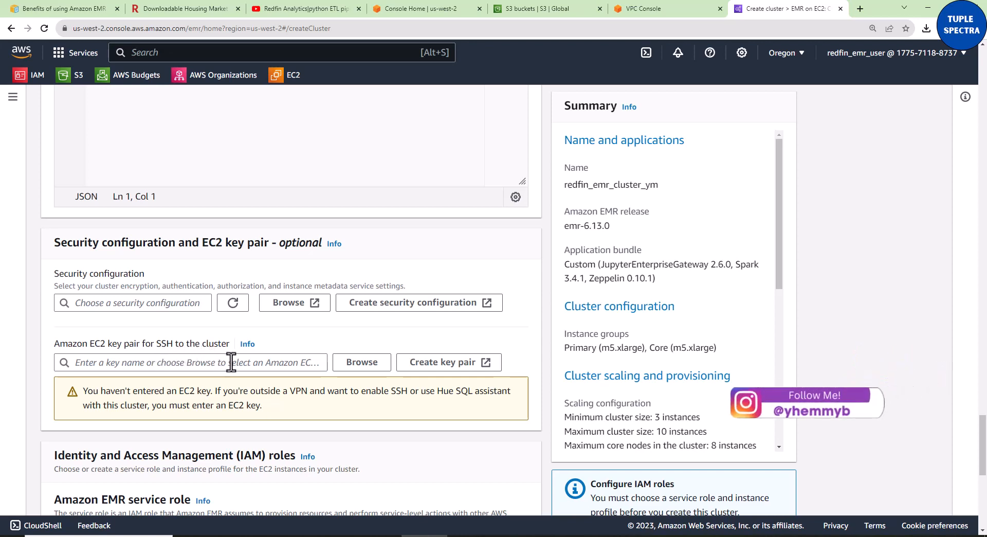
scroll(255, 362, "down", 1)
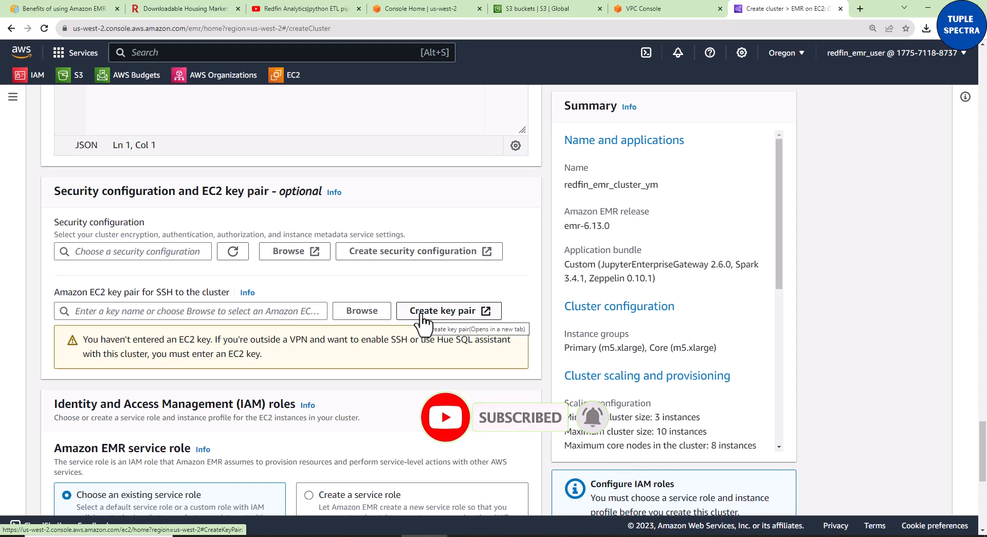
left_click(209, 311)
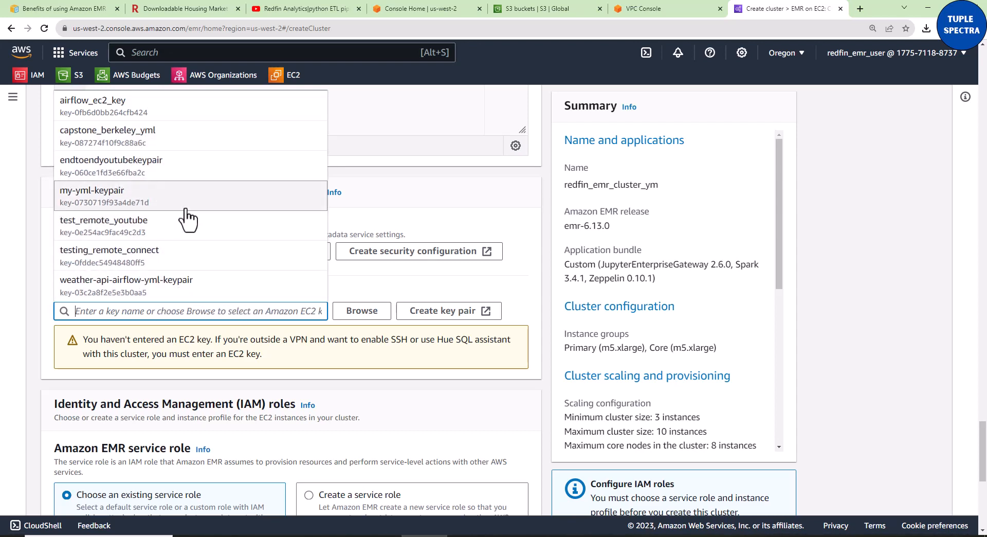
left_click(426, 321)
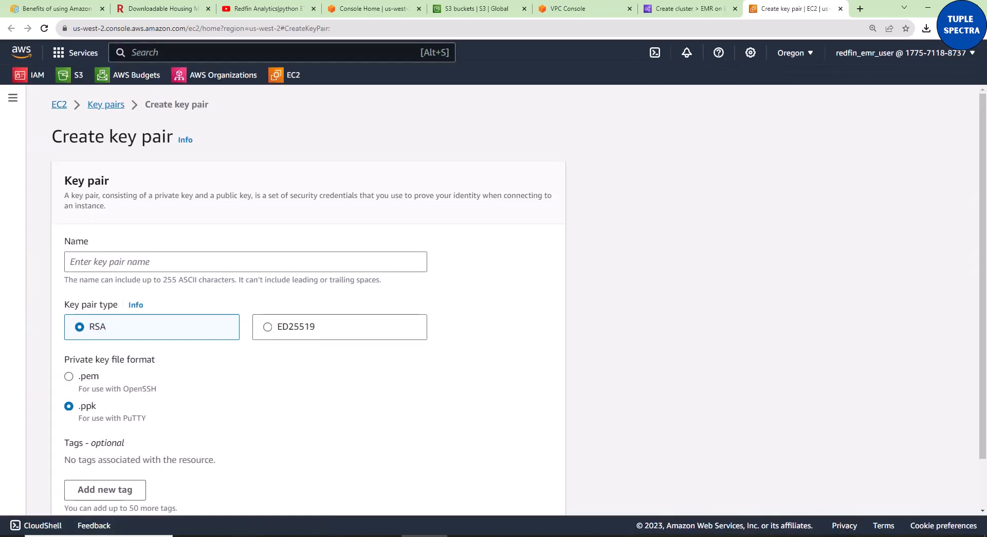
Create an RSA key pair named redfin_keypair_amazon_linux with the .pem private key file format
left_click(142, 263)
type("redfin_keypair_amazon_linux")
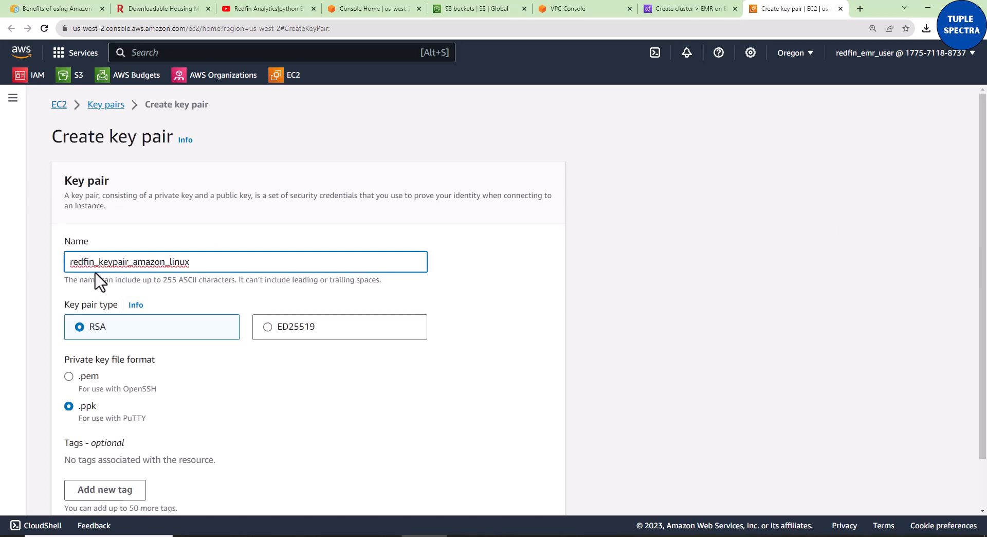
left_click(527, 331)
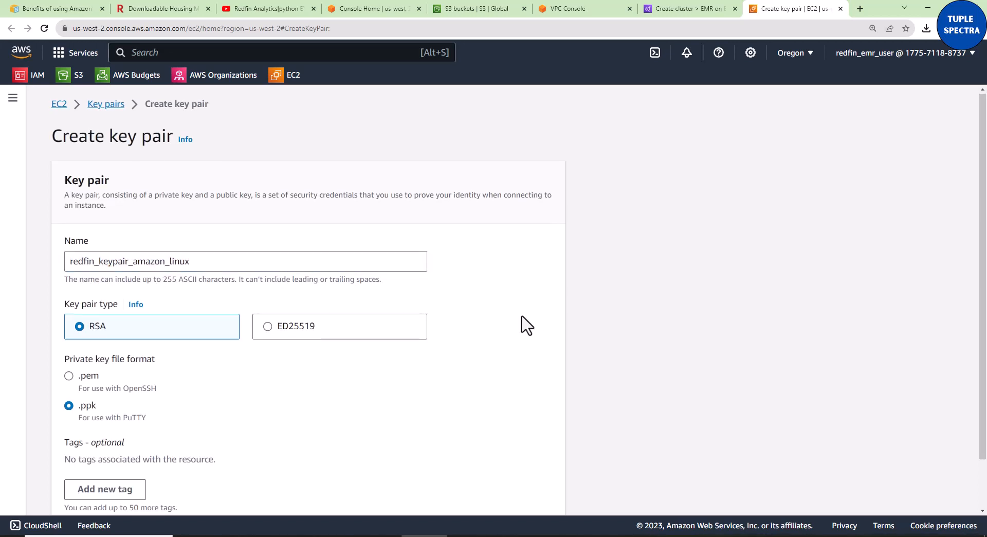
scroll(523, 326, "down", 2)
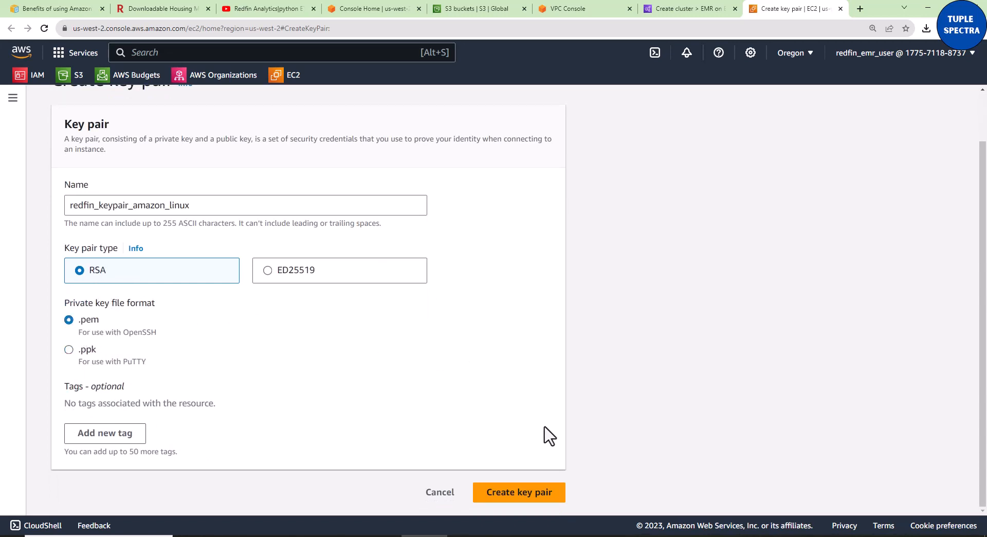
left_click(517, 493)
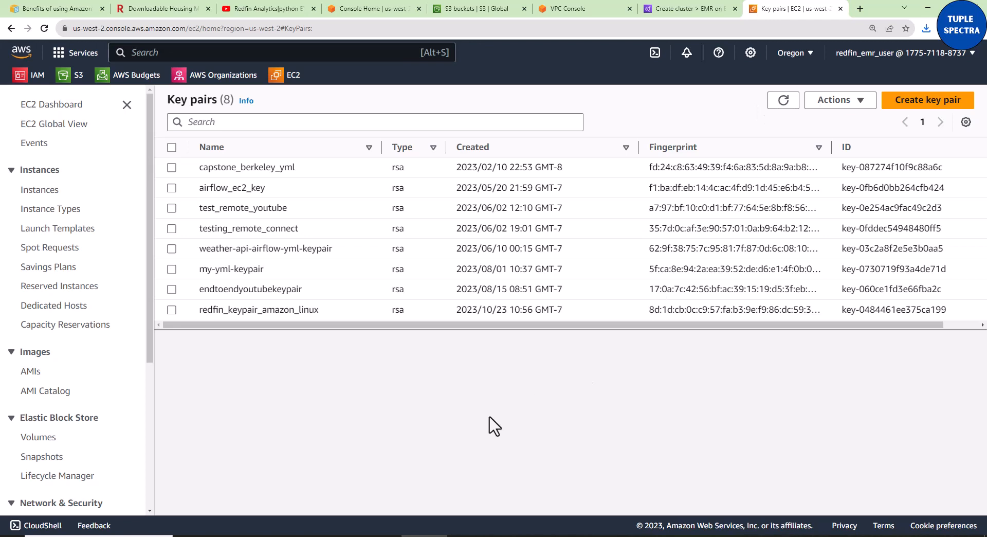
Return to the cluster creation page, refresh the key pairs and choose redfin_keypair_amazon_linux for SSH to the cluster
left_click(690, 9)
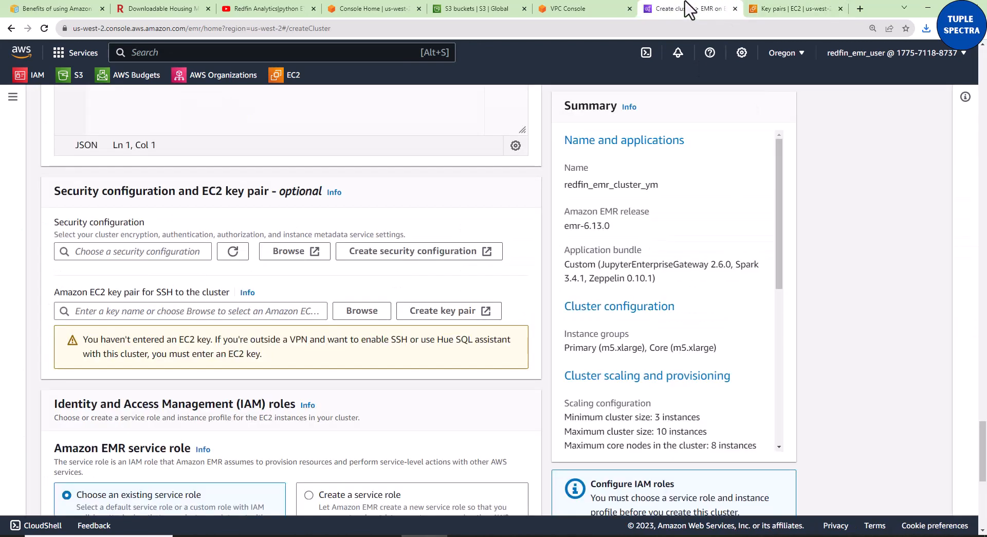
left_click(274, 311)
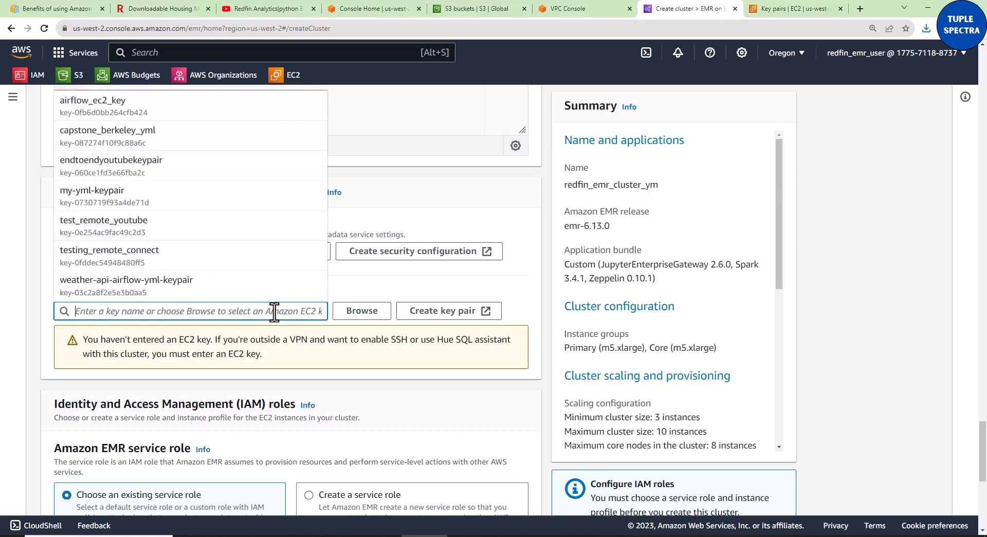
scroll(233, 196, "up", 2)
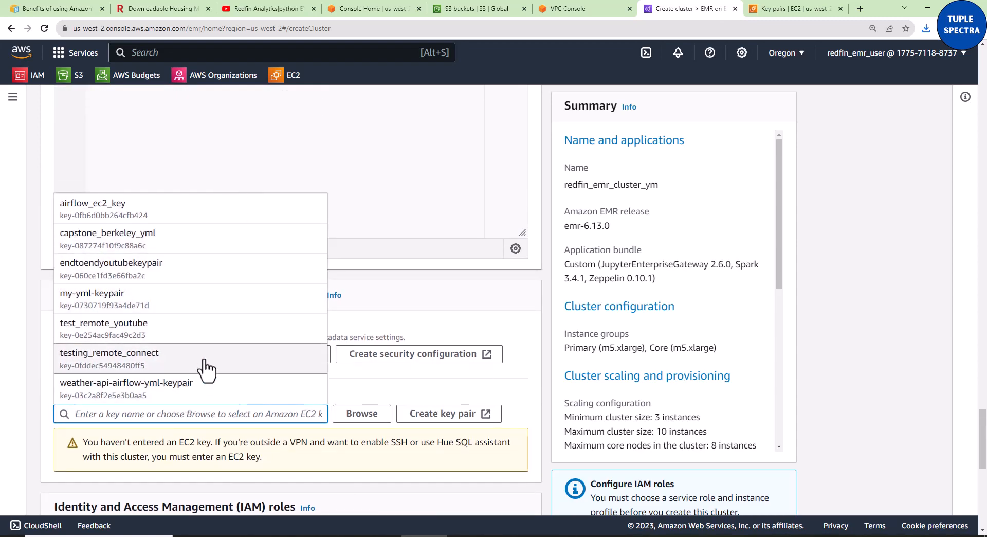
left_click(358, 401)
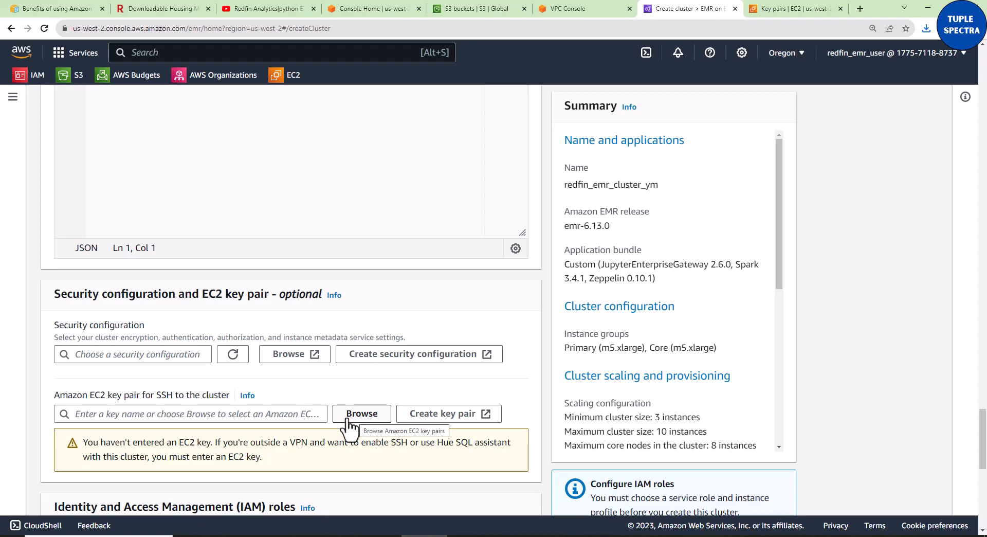
left_click(362, 416)
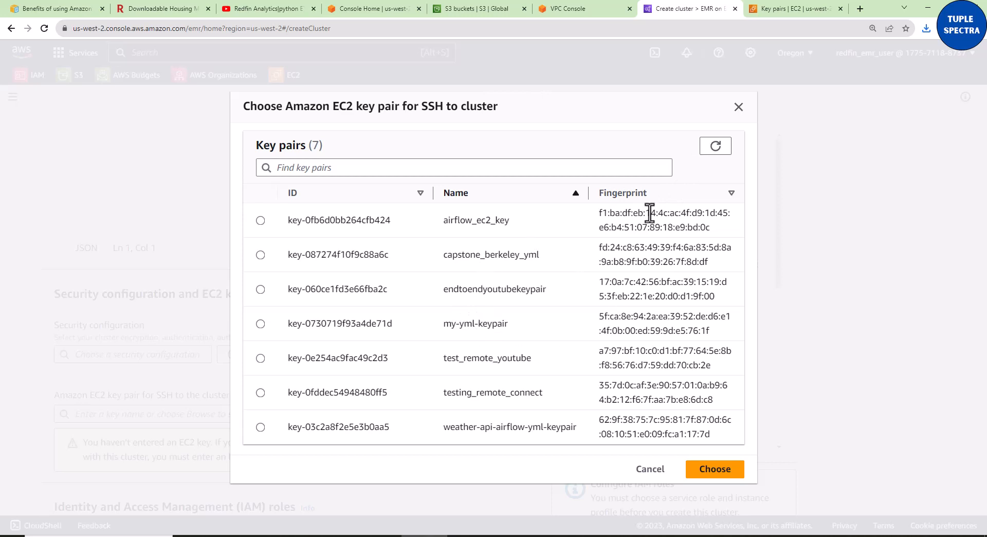
left_click(715, 153)
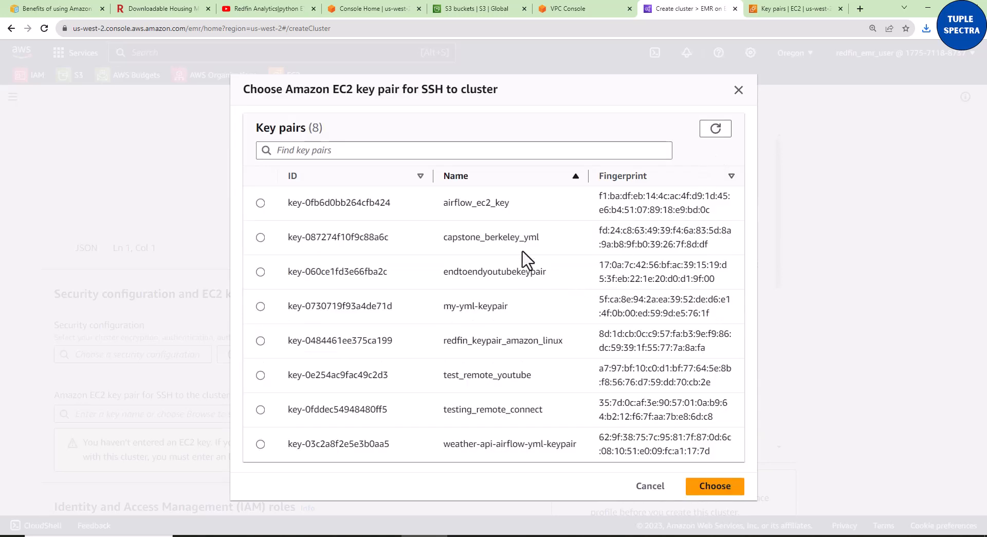
left_click(261, 341)
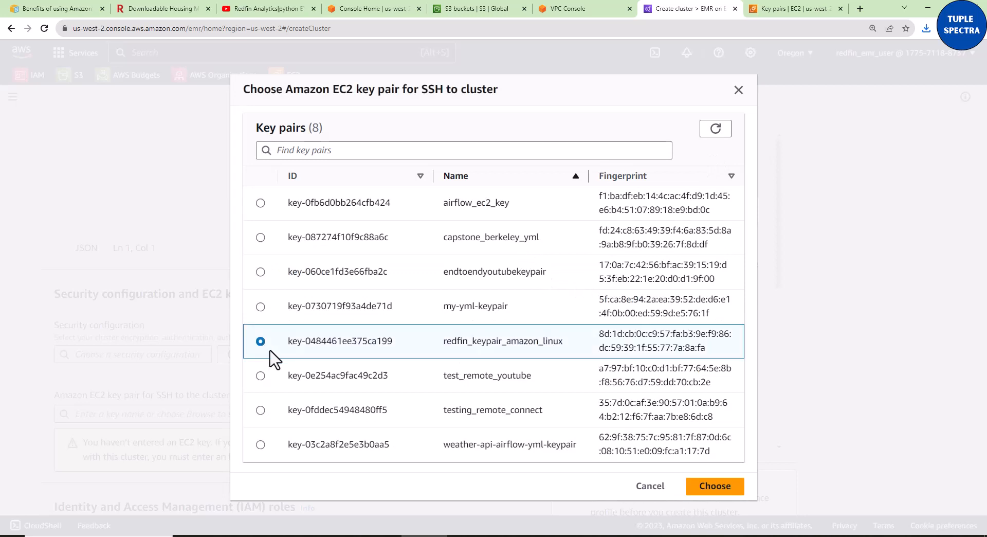
left_click(714, 487)
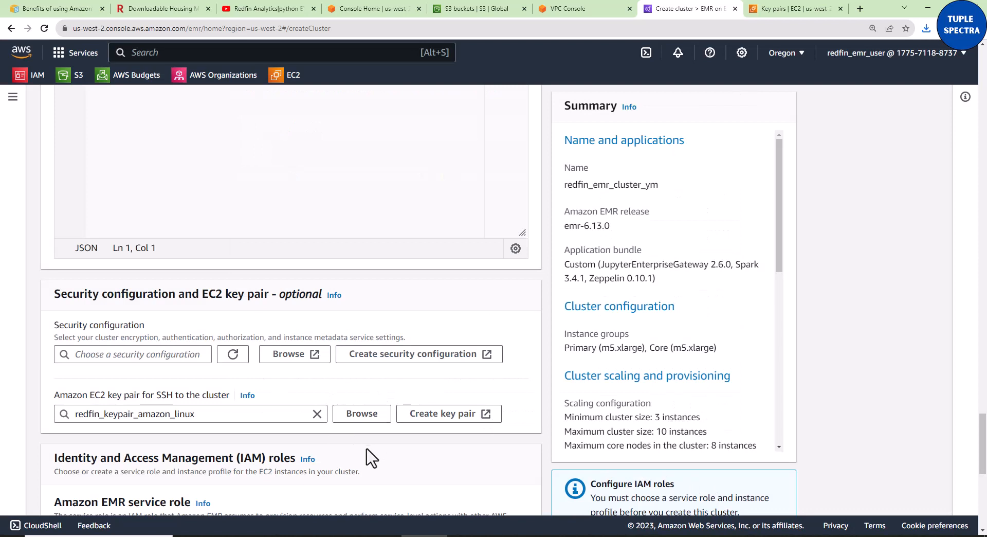
scroll(364, 410, "down", 3)
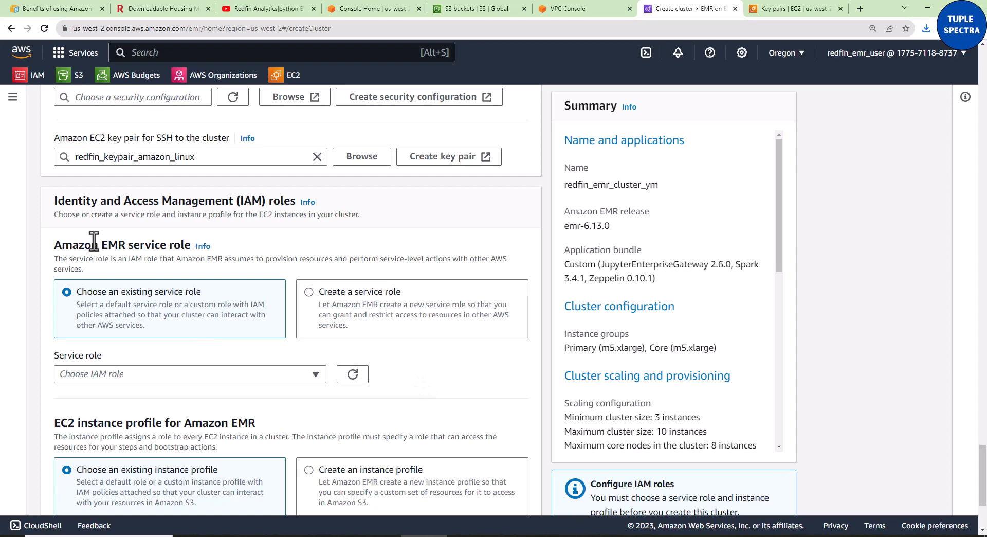
Check the existing IAM roles offered for the Amazon EMR service role and choose to create a service role instead
left_click_drag(100, 247, 190, 250)
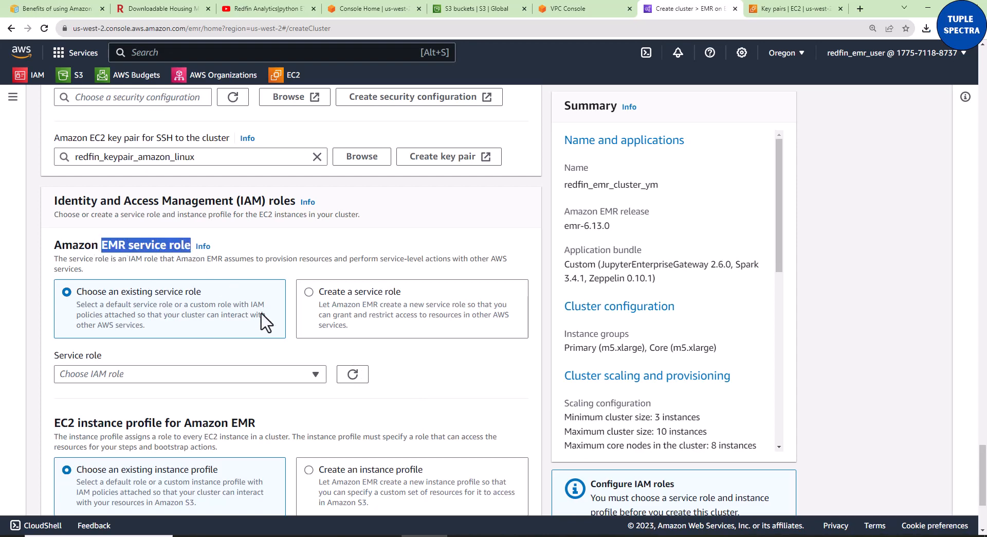
scroll(220, 338, "down", 1)
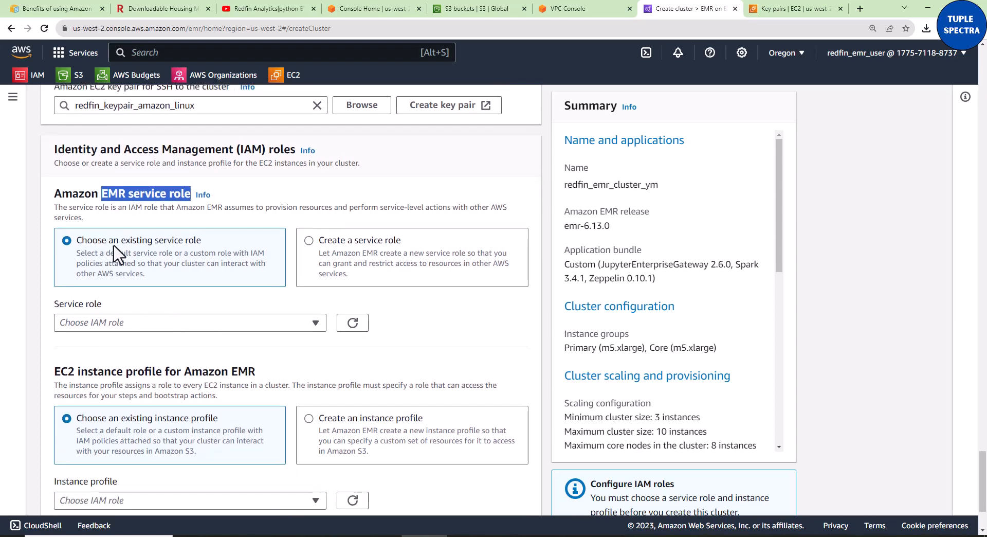
left_click(317, 325)
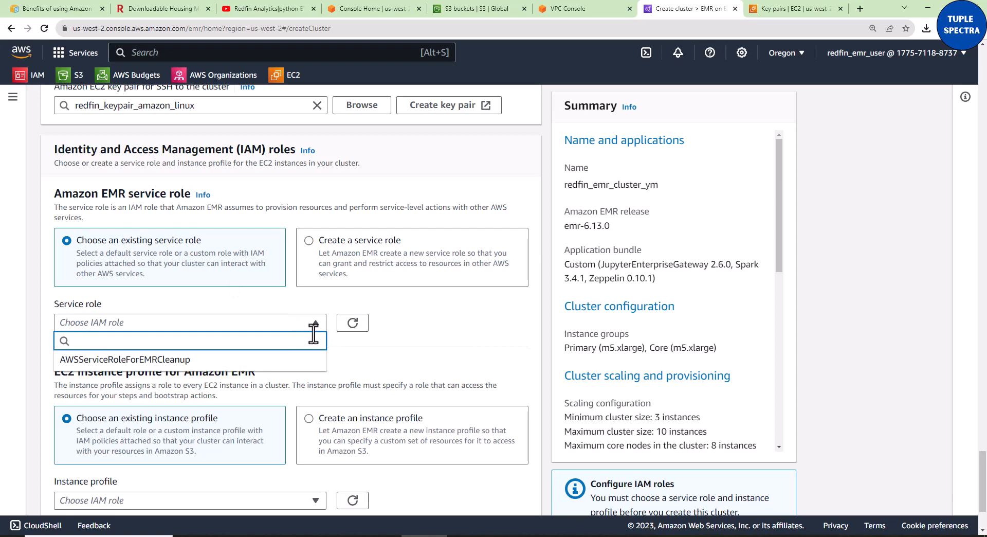
left_click(431, 327)
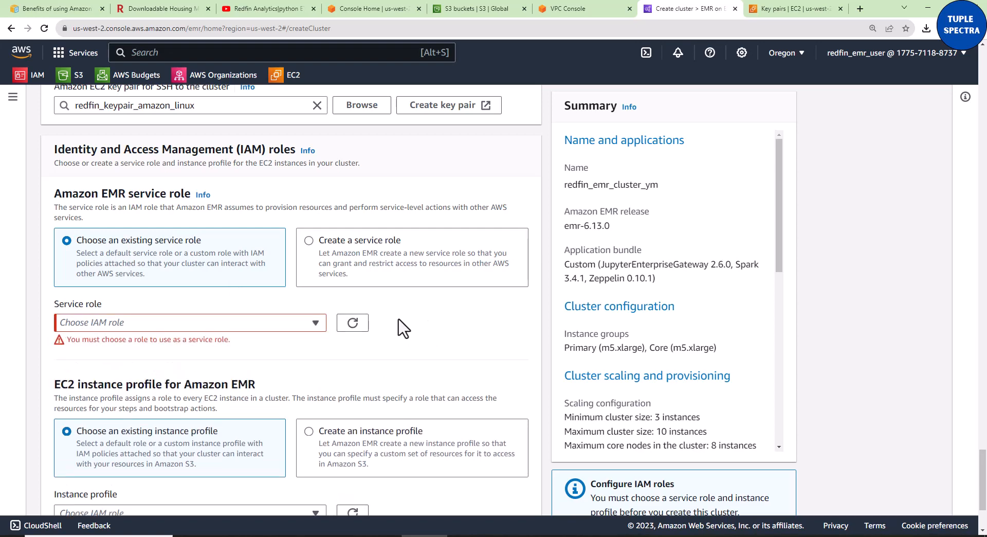
left_click(309, 242)
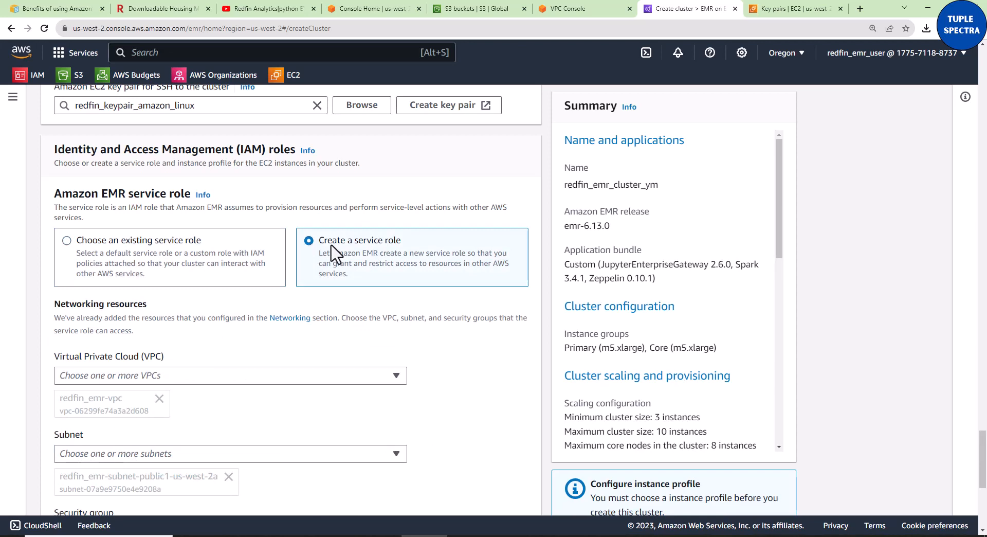
Review the service role's networking resources and add the default security group of redfin_emr-vpc
scroll(336, 303, "down", 2)
scroll(326, 308, "down", 1)
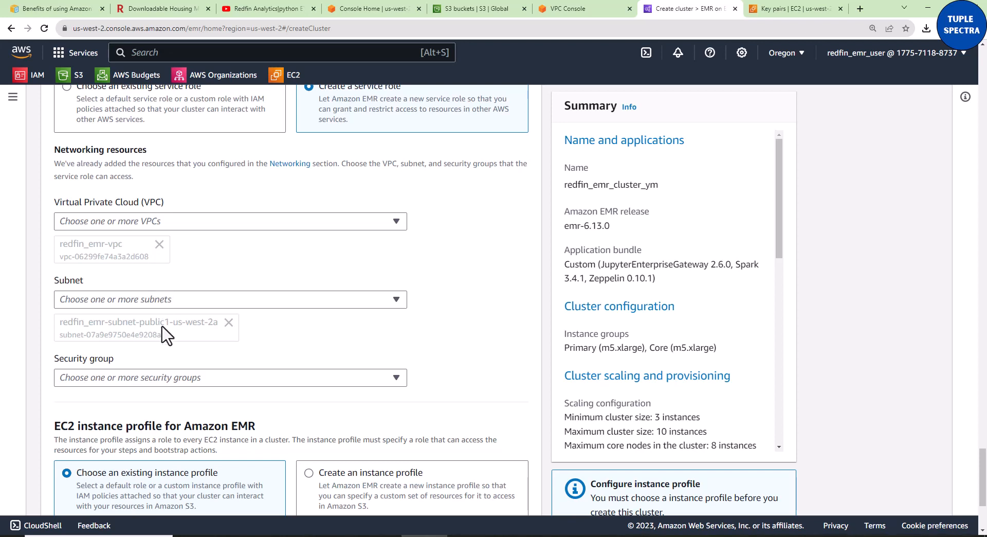
scroll(311, 342, "up", 1)
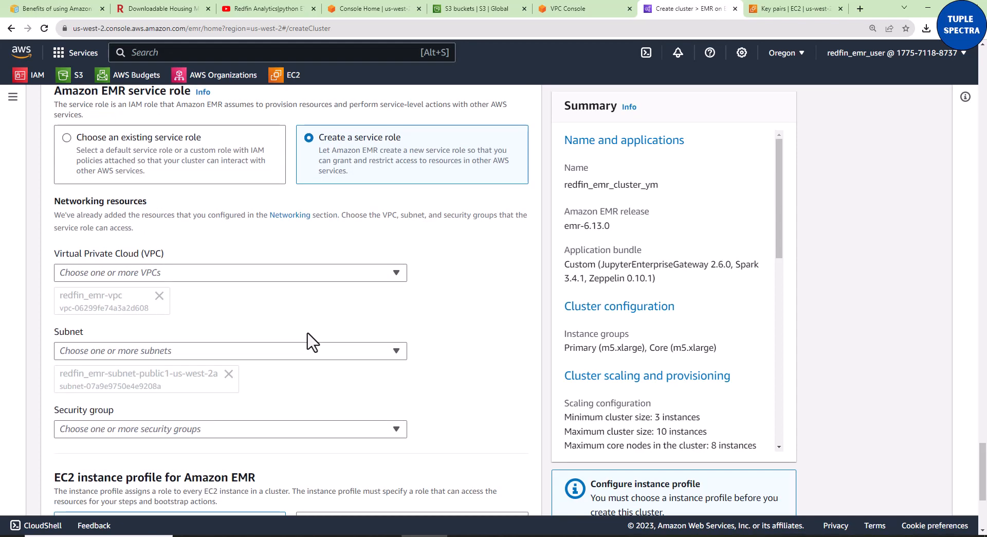
scroll(309, 341, "down", 1)
scroll(309, 337, "up", 1)
scroll(470, 331, "down", 2)
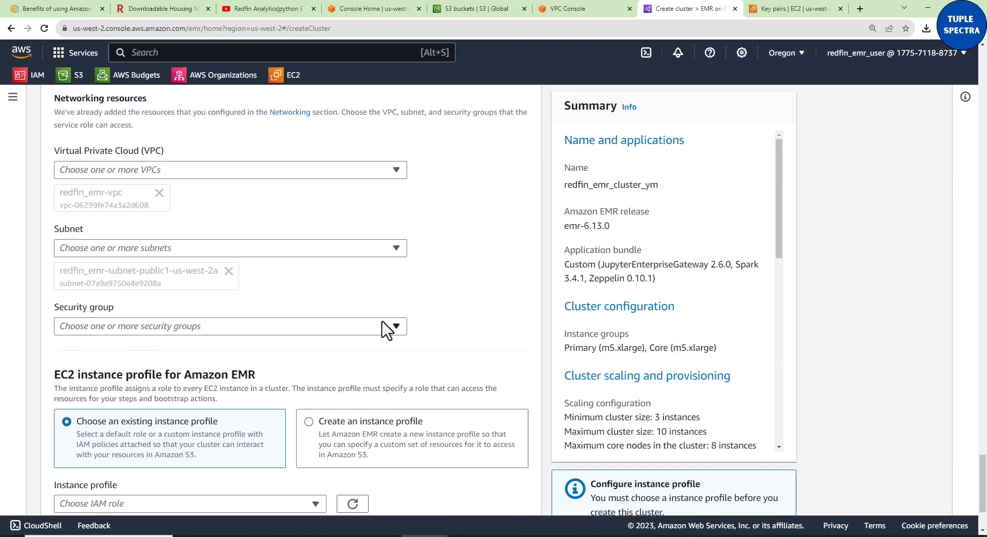
left_click(396, 327)
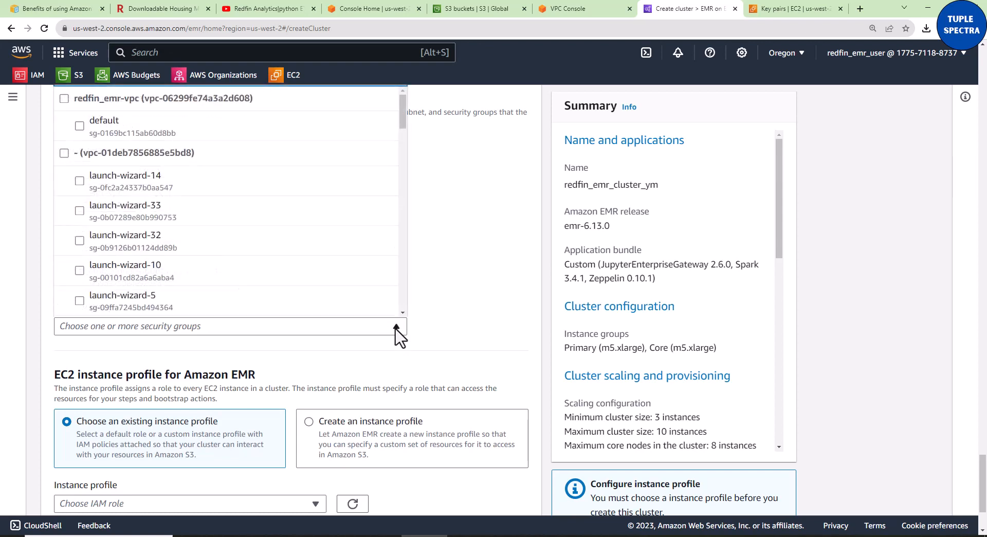
scroll(437, 341, "up", 1)
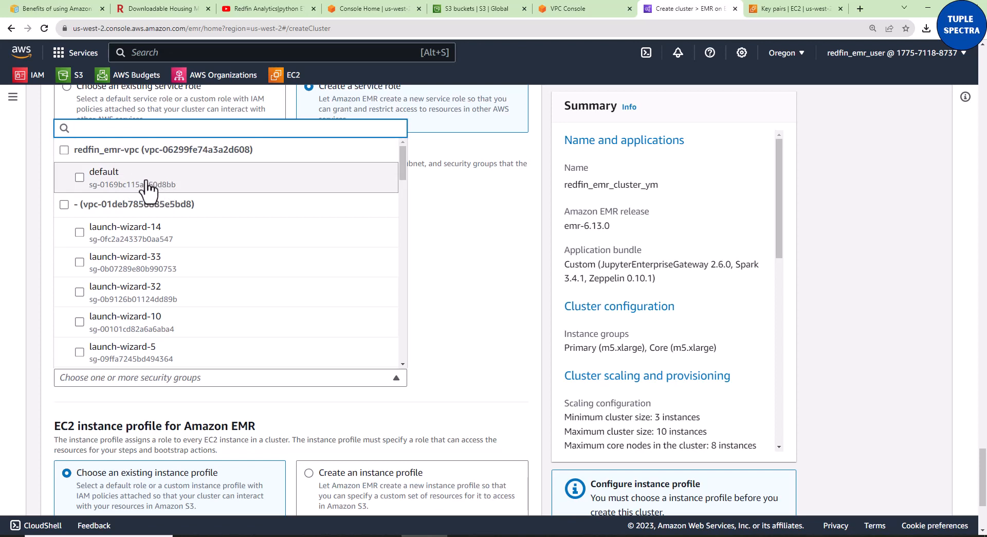
left_click(64, 153)
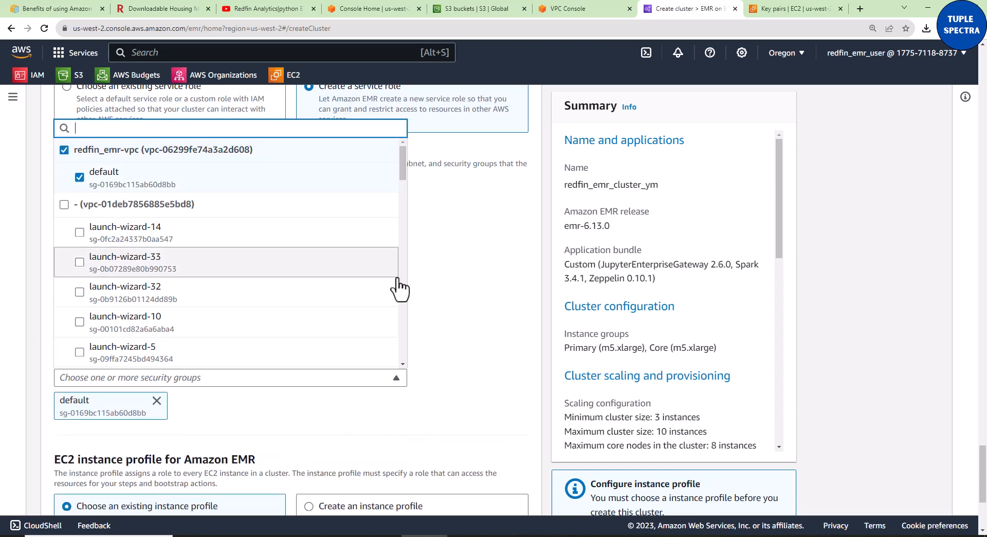
left_click(454, 375)
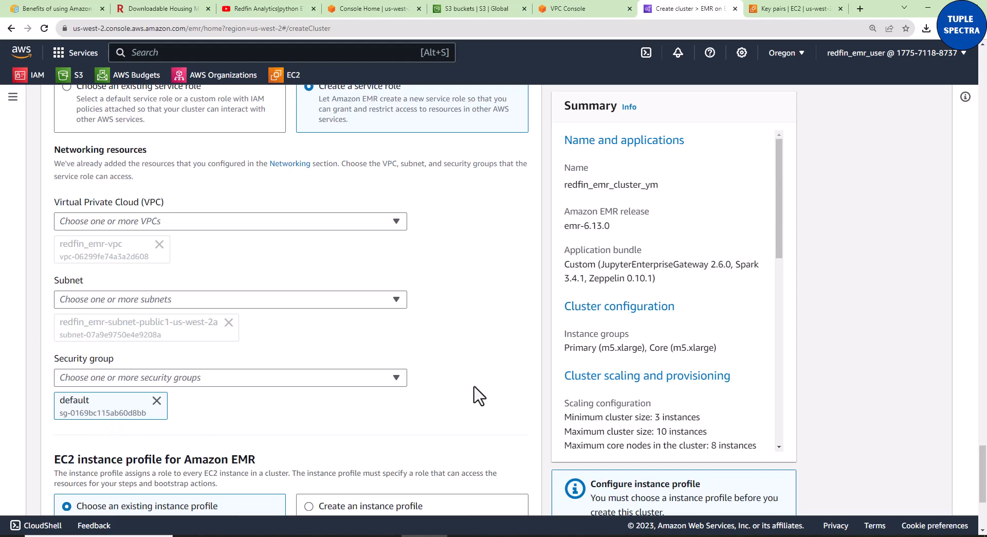
Choose to create an EC2 instance profile with read and write access to all S3 buckets in the account
scroll(476, 385, "down", 4)
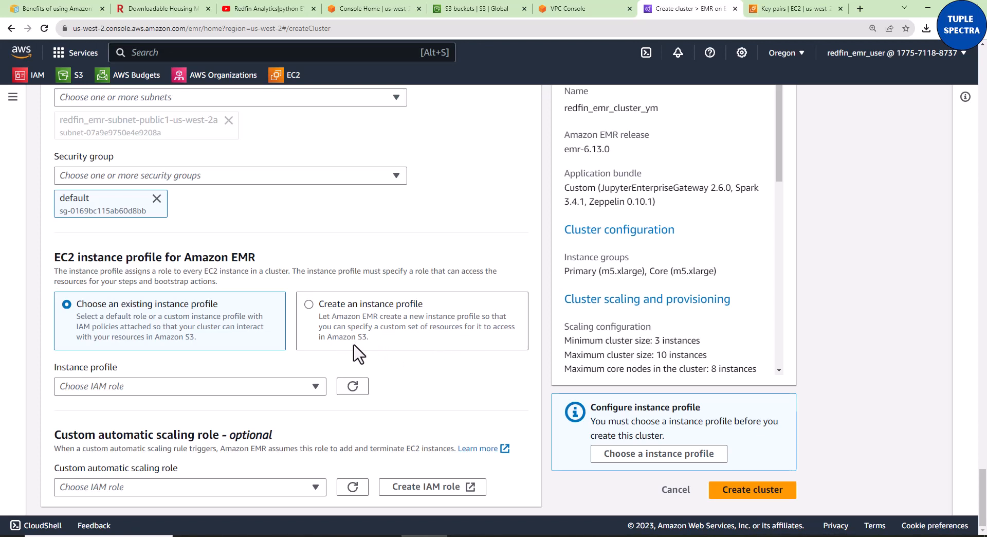
left_click(316, 387)
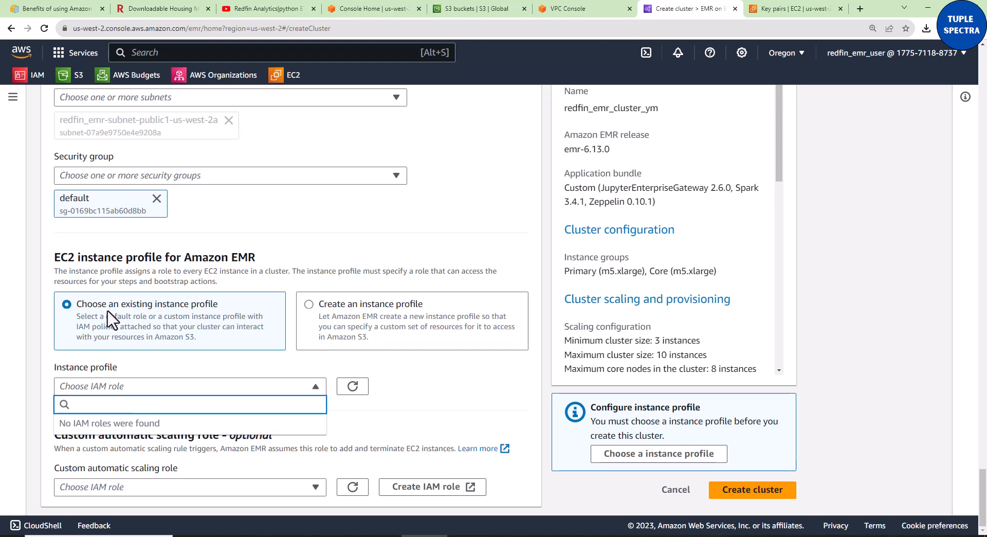
left_click(308, 315)
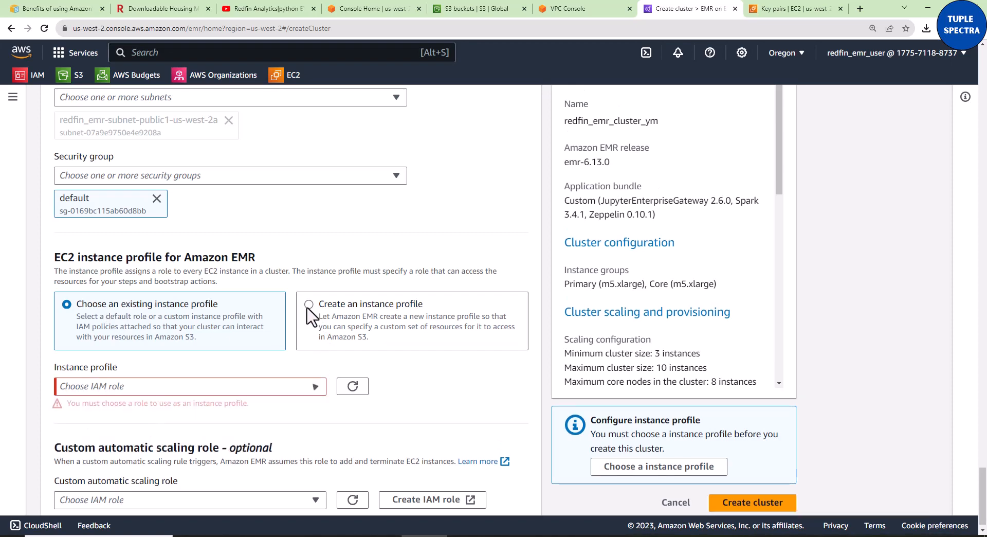
left_click(308, 306)
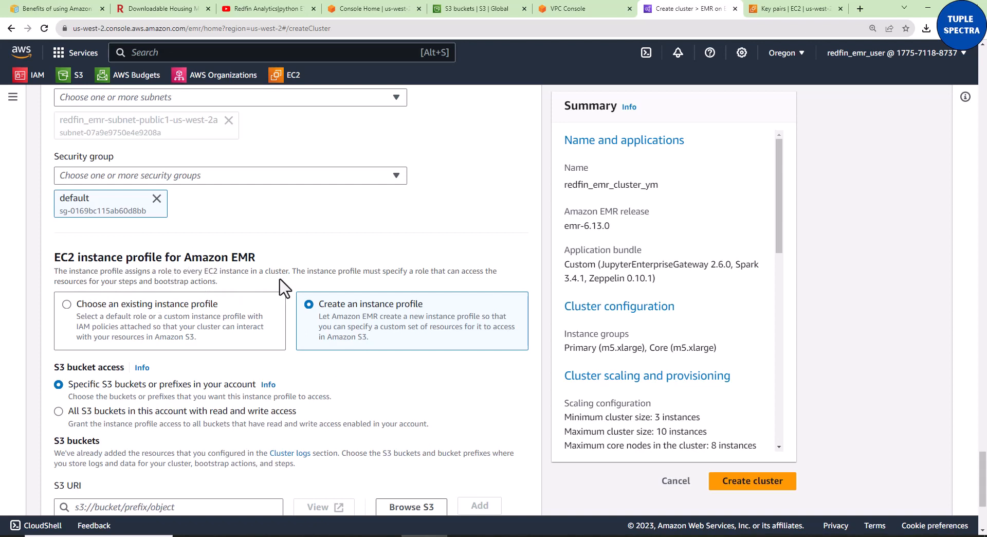
scroll(337, 404, "down", 1)
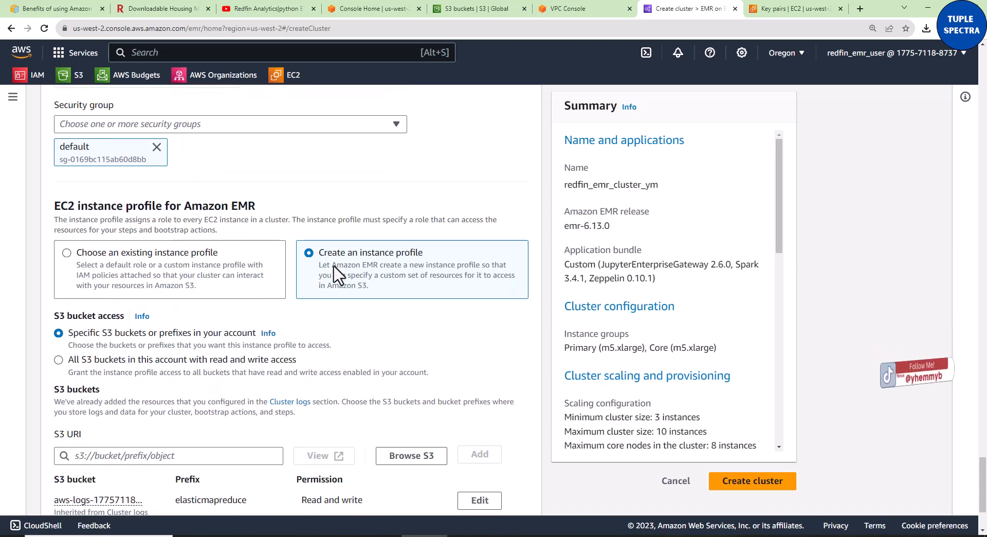
left_click(59, 360)
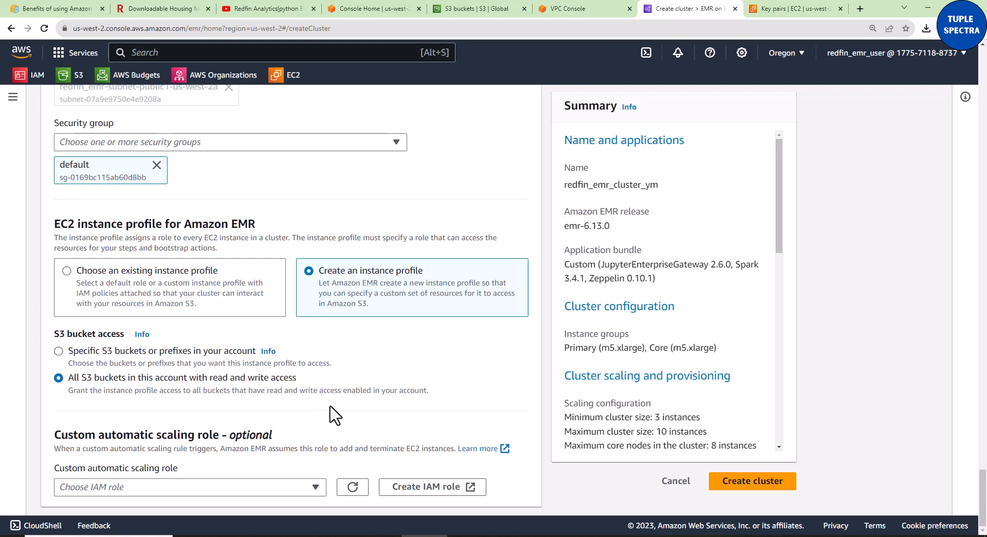
Review the service role and instance profile settings, and create the cluster
scroll(332, 414, "up", 8)
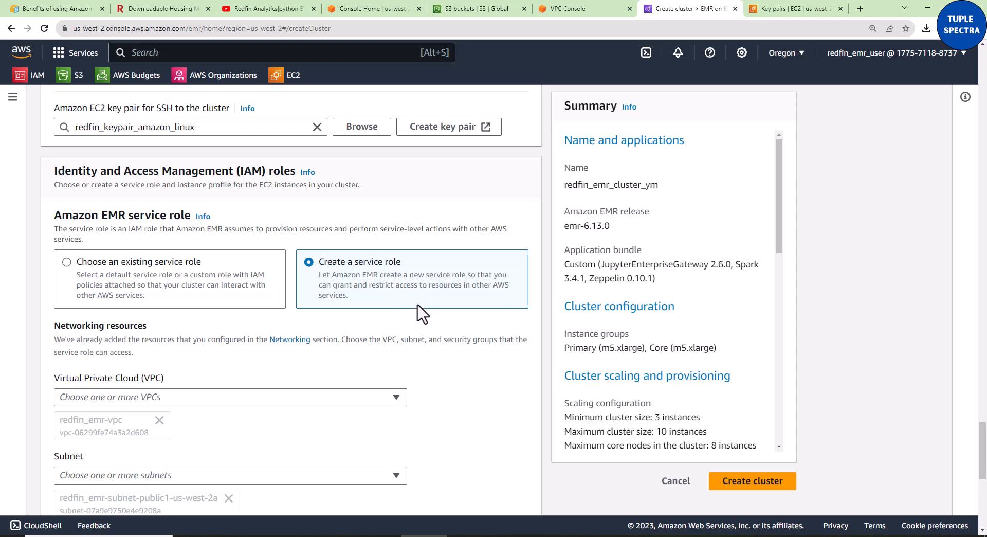
scroll(435, 357, "down", 8)
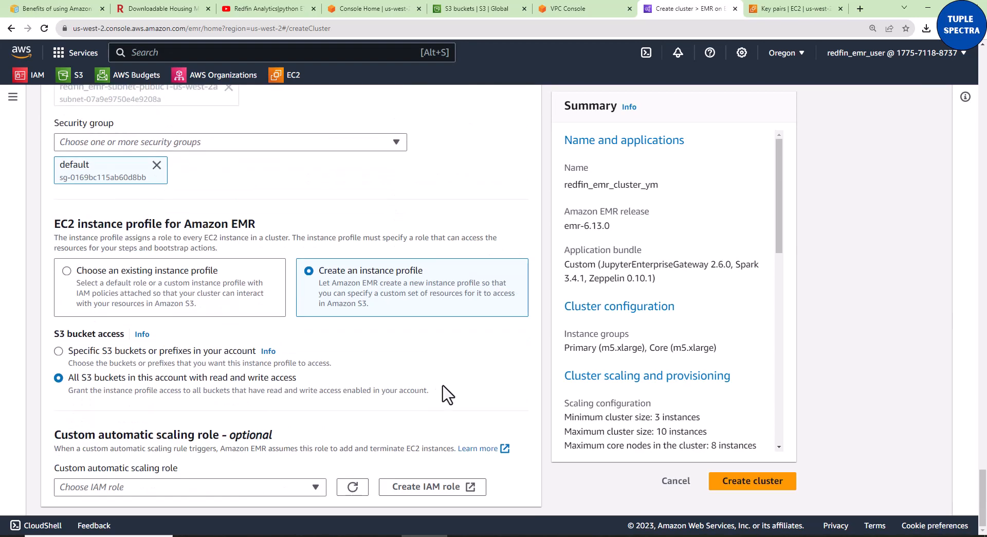
left_click(742, 491)
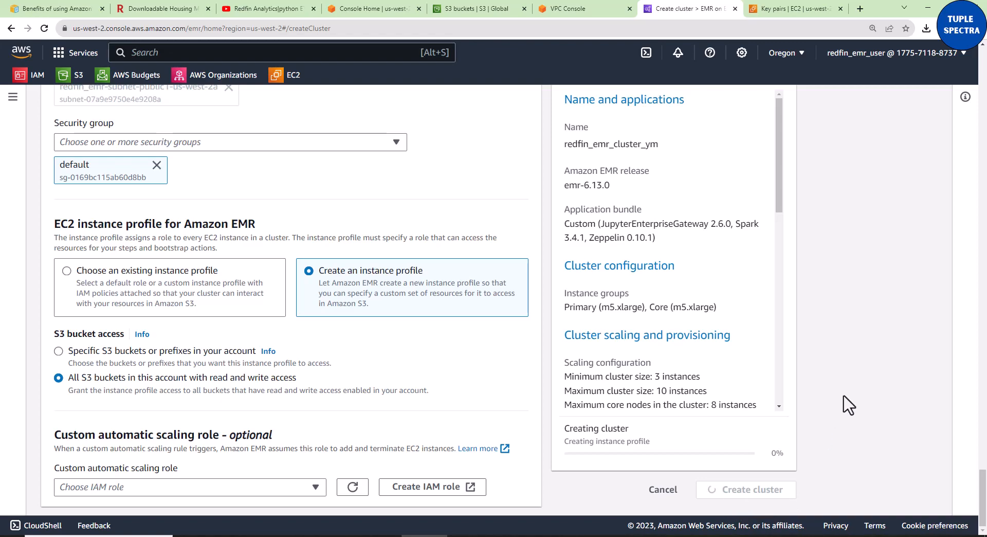
scroll(844, 359, "up", 15)
scroll(846, 154, "up", 20)
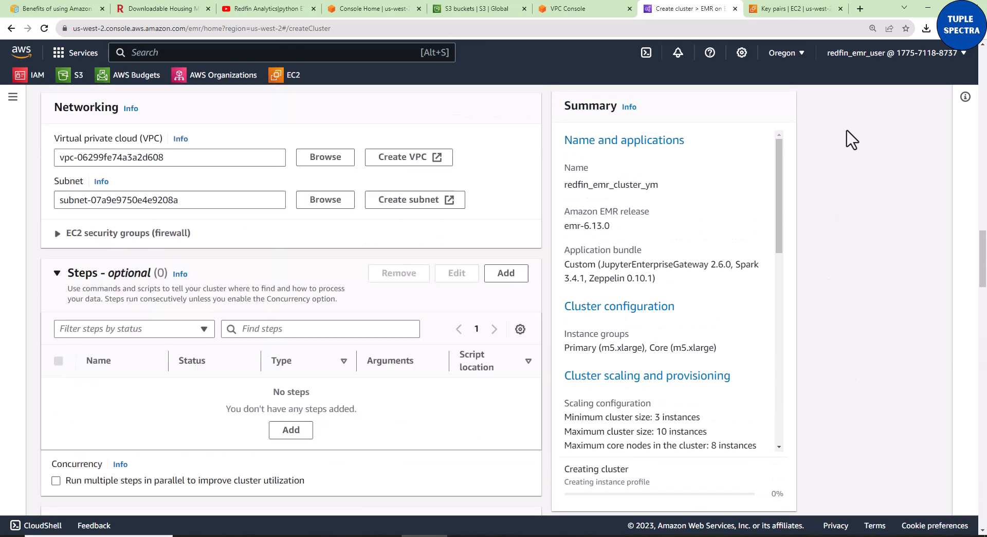
scroll(878, 296, "down", 15)
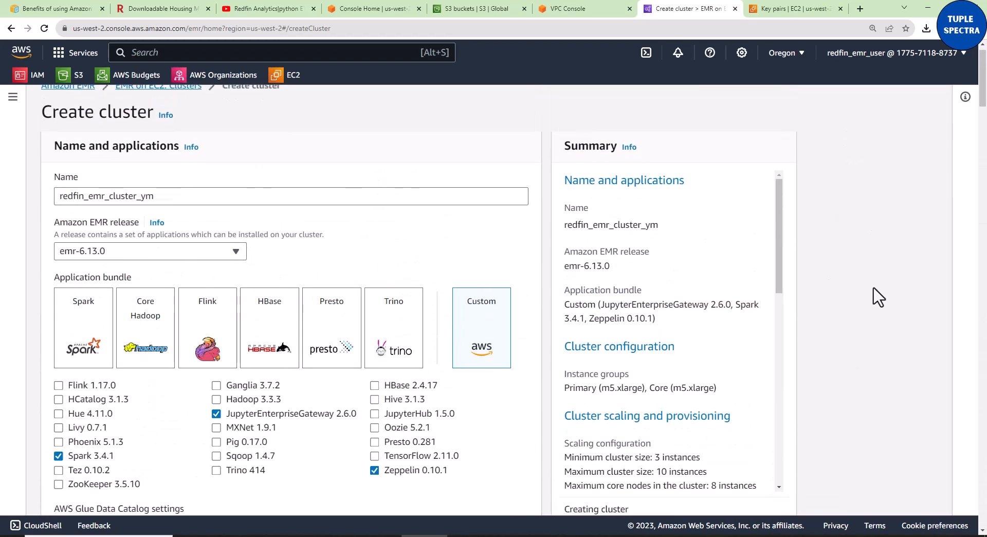
scroll(884, 417, "down", 8)
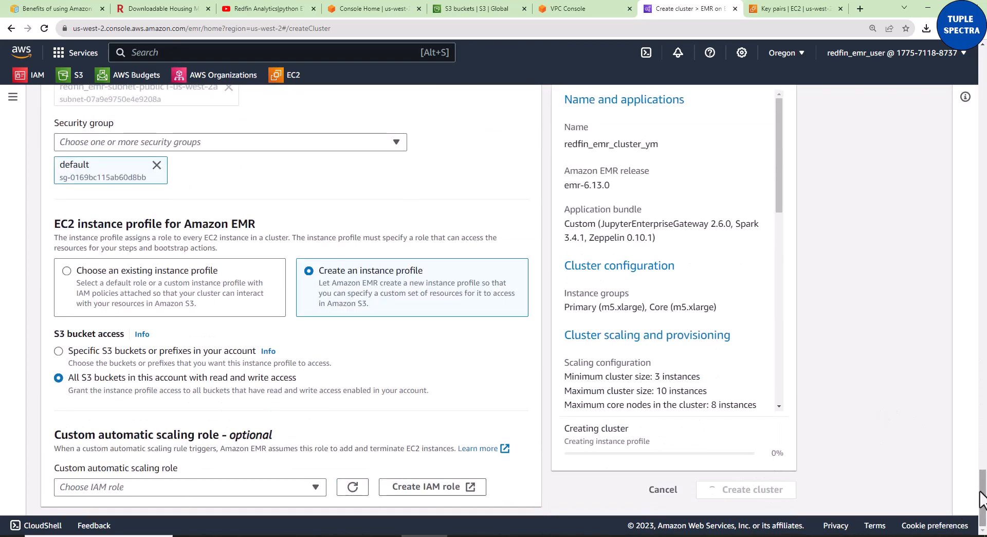
left_click_drag(981, 491, 951, 309)
scroll(951, 308, "up", 20)
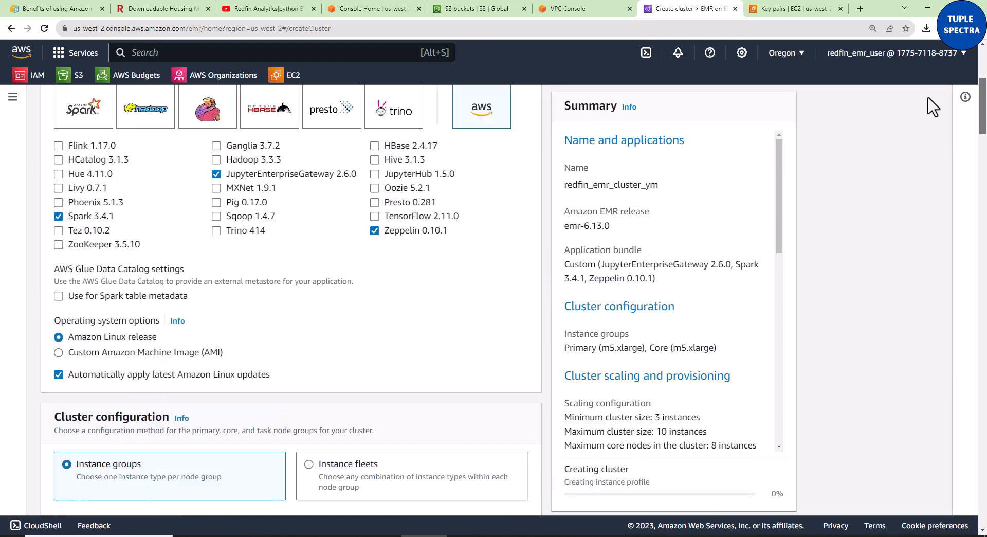
scroll(868, 207, "up", 3)
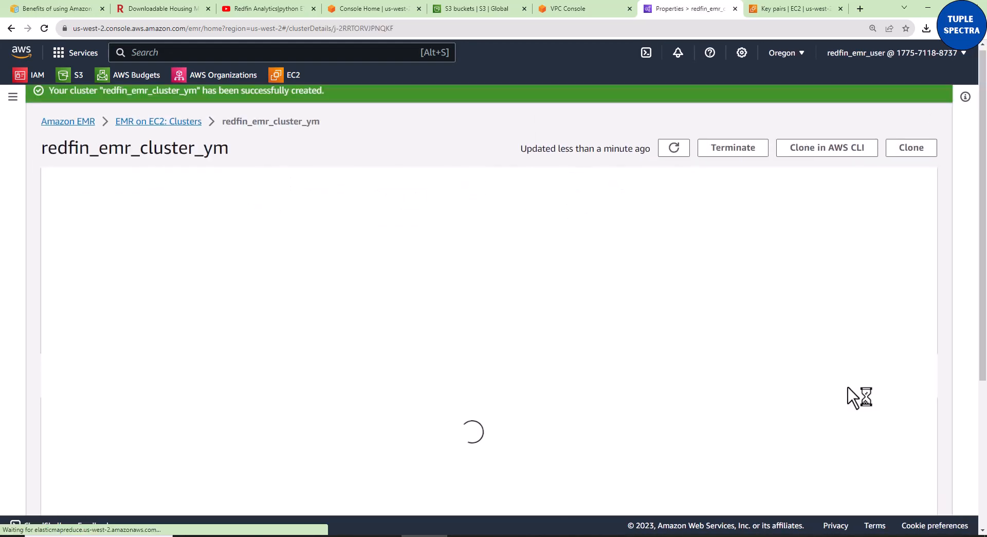
Examine the new cluster's properties, dismiss the notification, and check the cluster's status and elapsed time
scroll(848, 387, "down", 2)
scroll(789, 460, "down", 2)
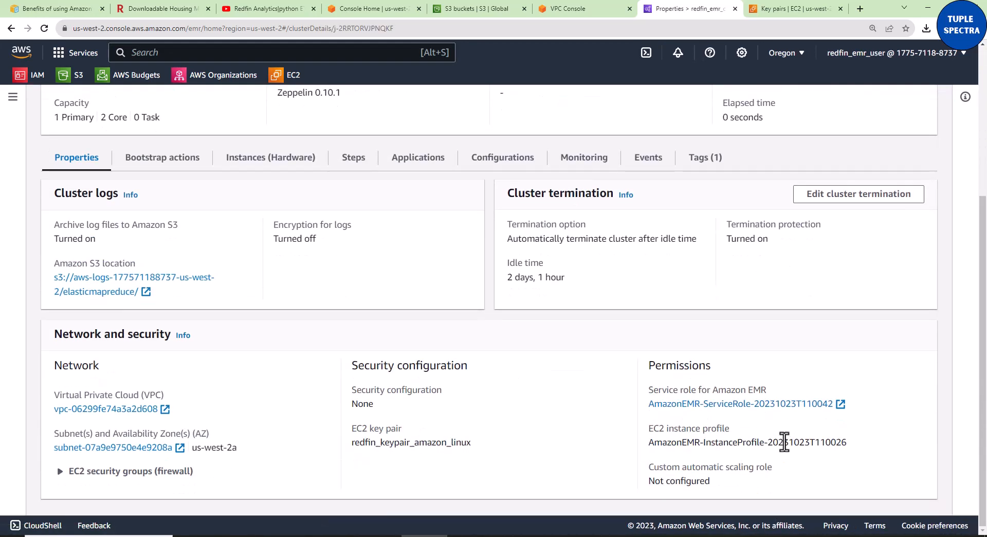
scroll(776, 437, "up", 5)
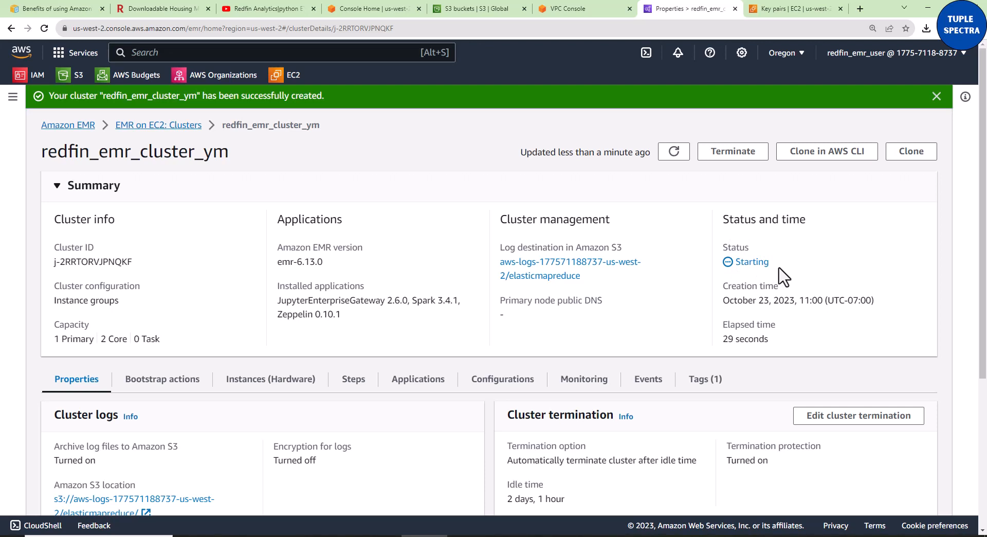
left_click(937, 97)
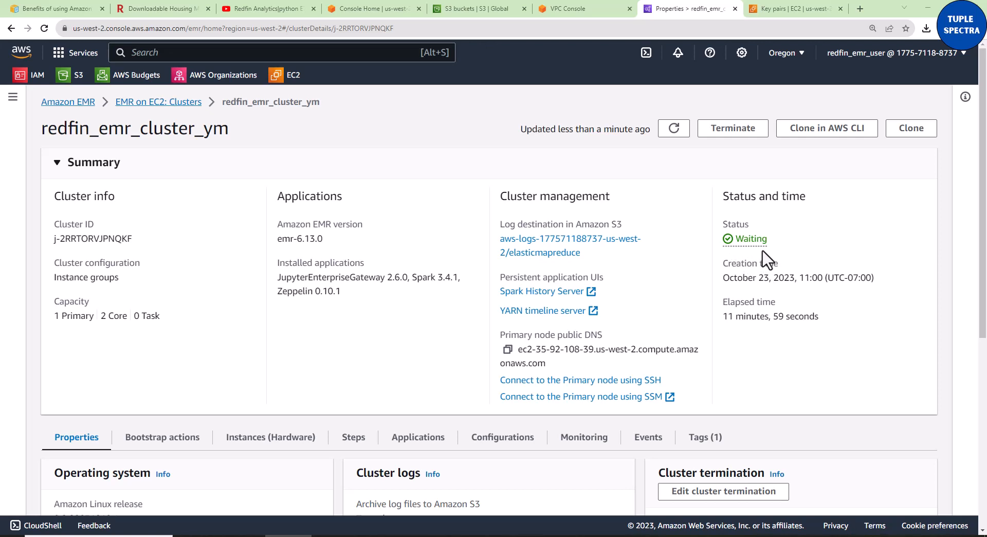
triple_click(783, 316)
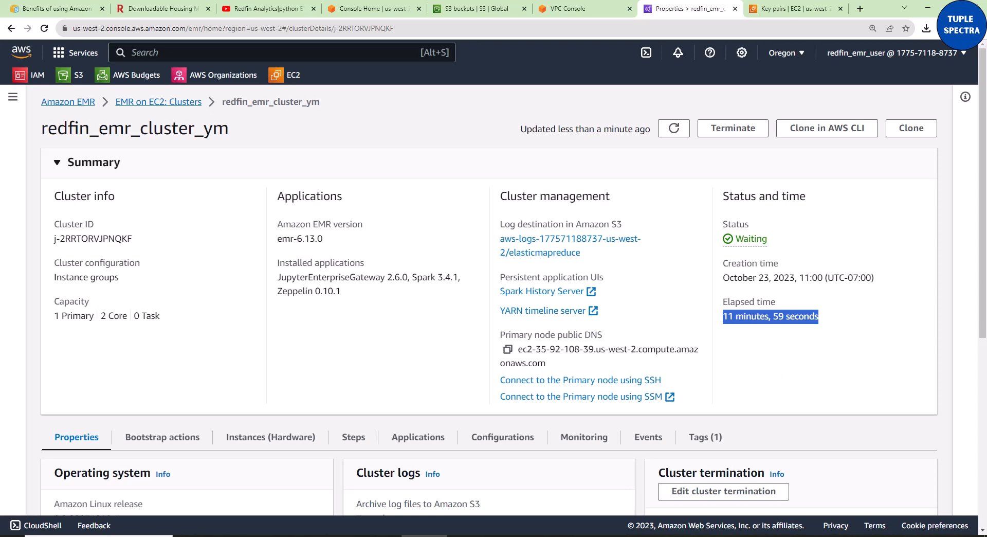
Switch to the PowerPoint slide show to view the Redfin AWS EMR architecture diagram, and return to the cluster page
left_click_drag(724, 87, 539, 112)
left_click(540, 112)
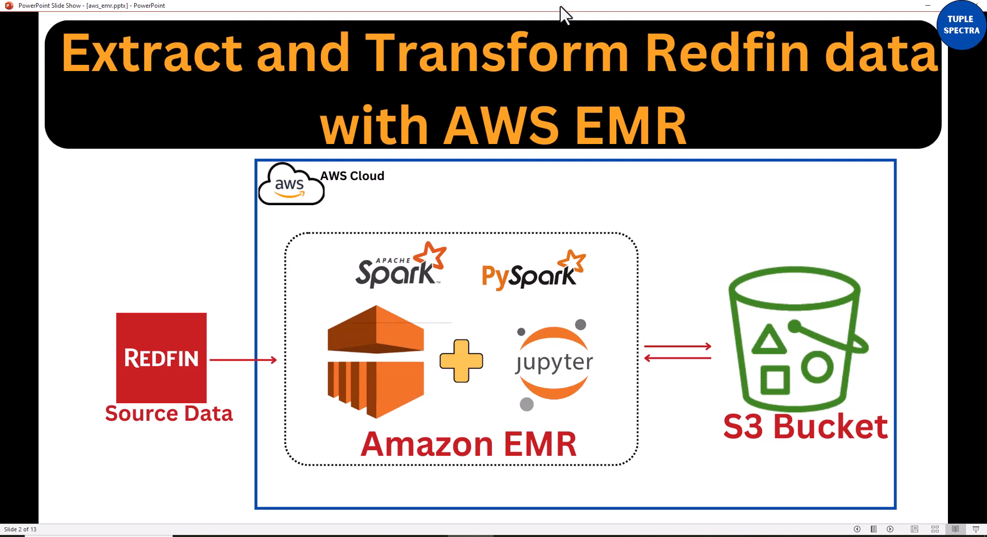
left_click_drag(561, 6, 986, 83)
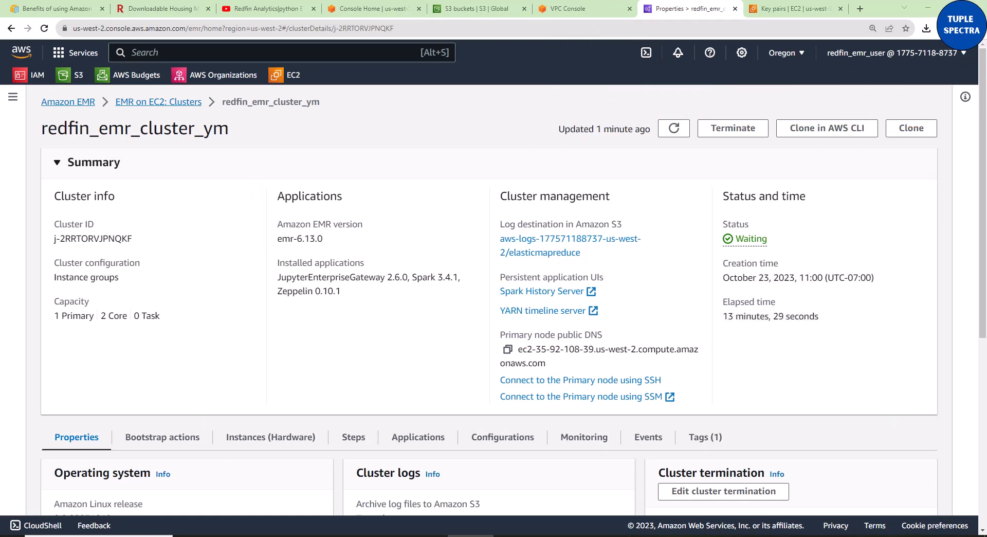